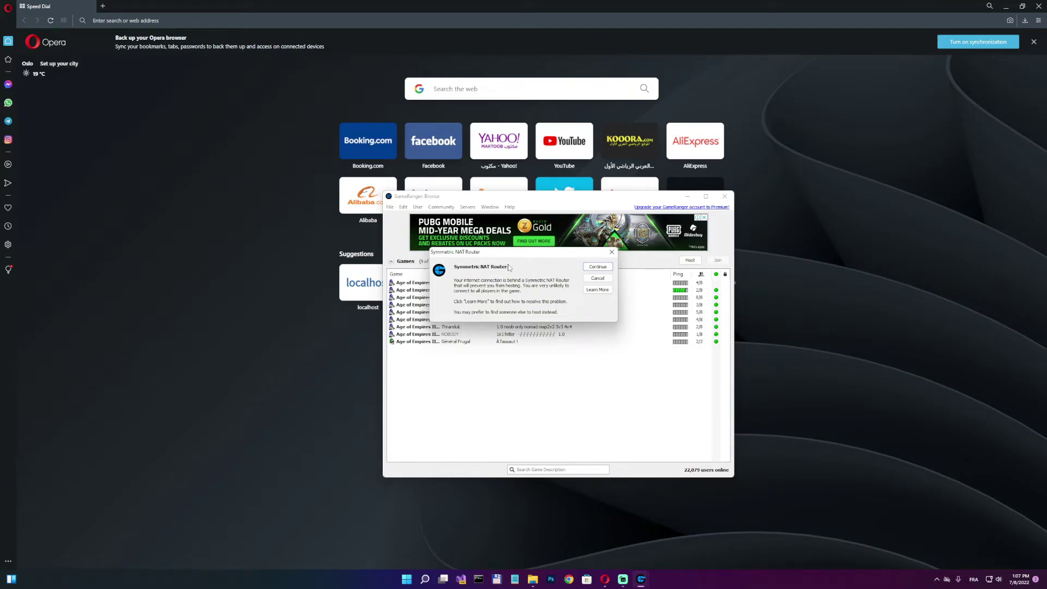
left_click(848, 359)
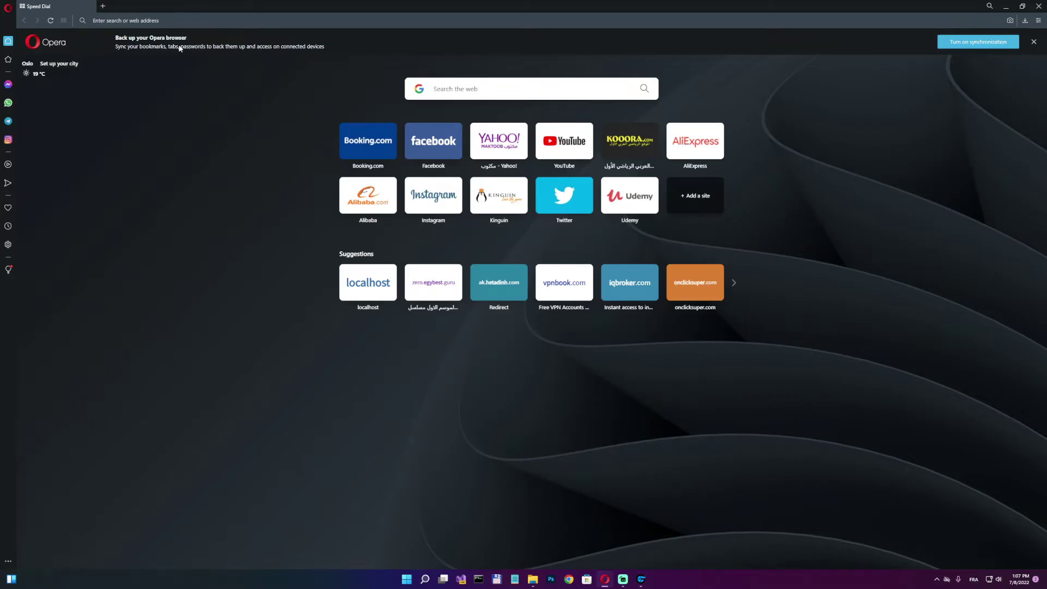
left_click(160, 22)
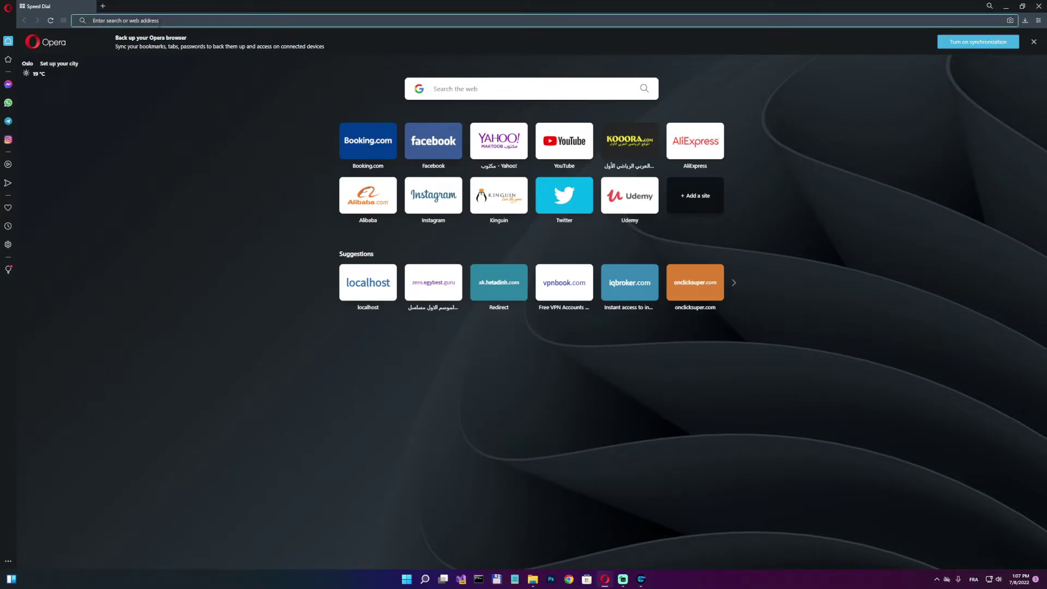
left_click(102, 93)
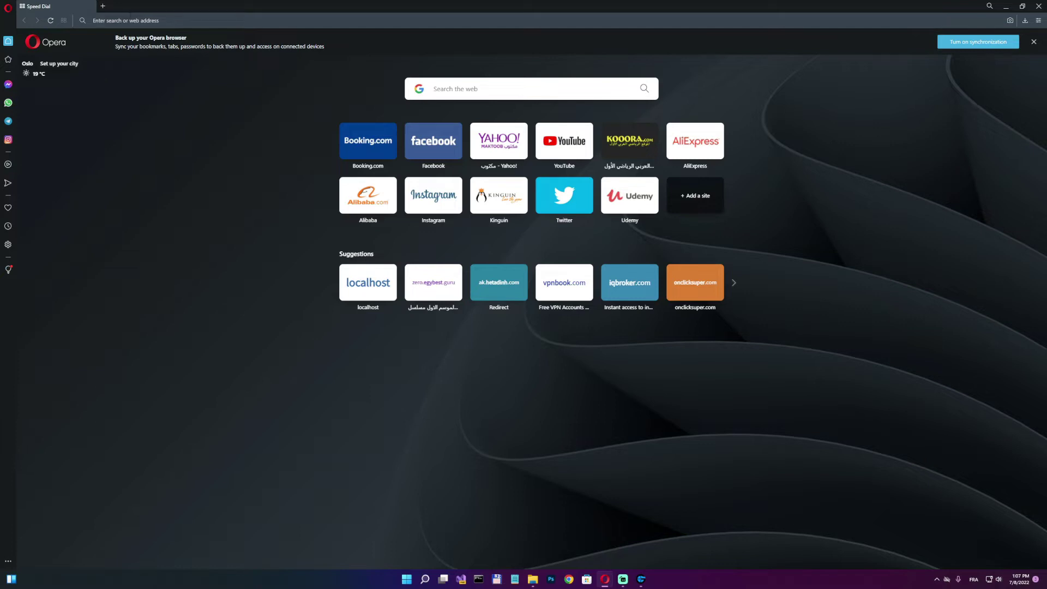
key("ctrl+l")
type("https://openvpn.net/community-downloads/")
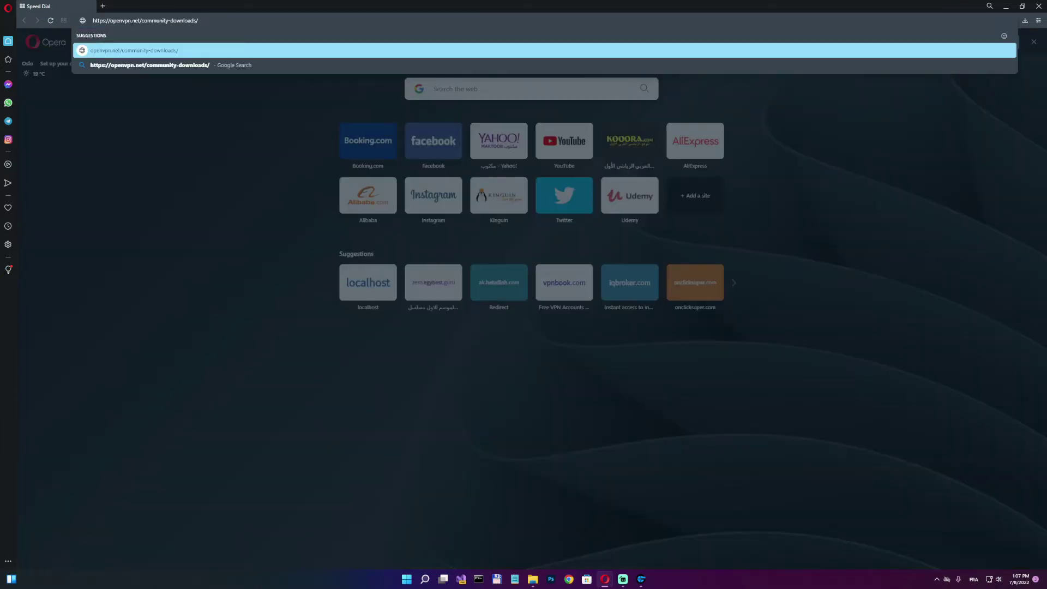
key("Return")
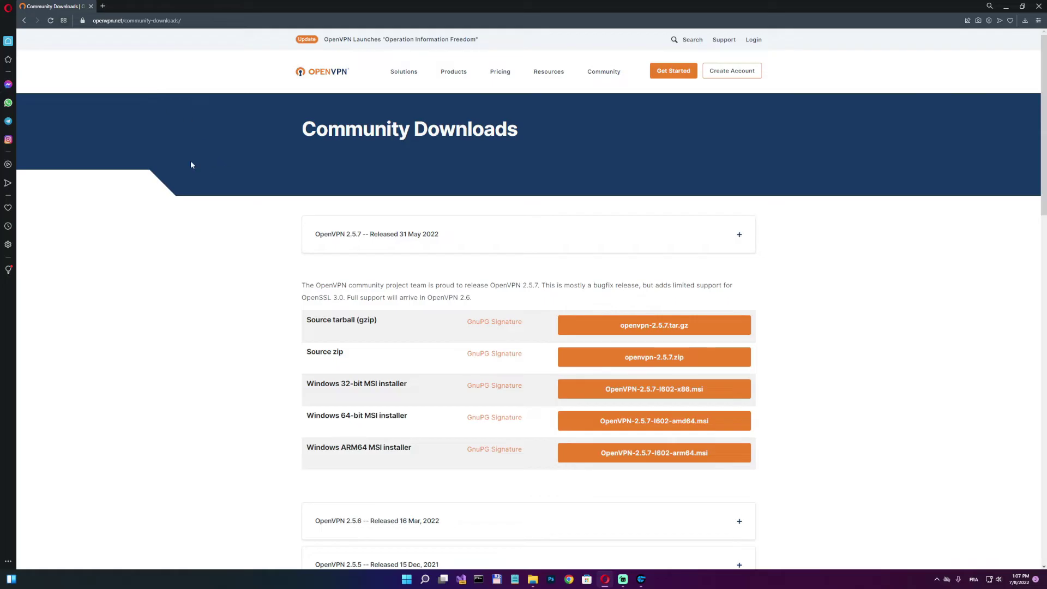
- Open a private window and turn on Opera's built-in VPN with Europe as the location
left_click(8, 15)
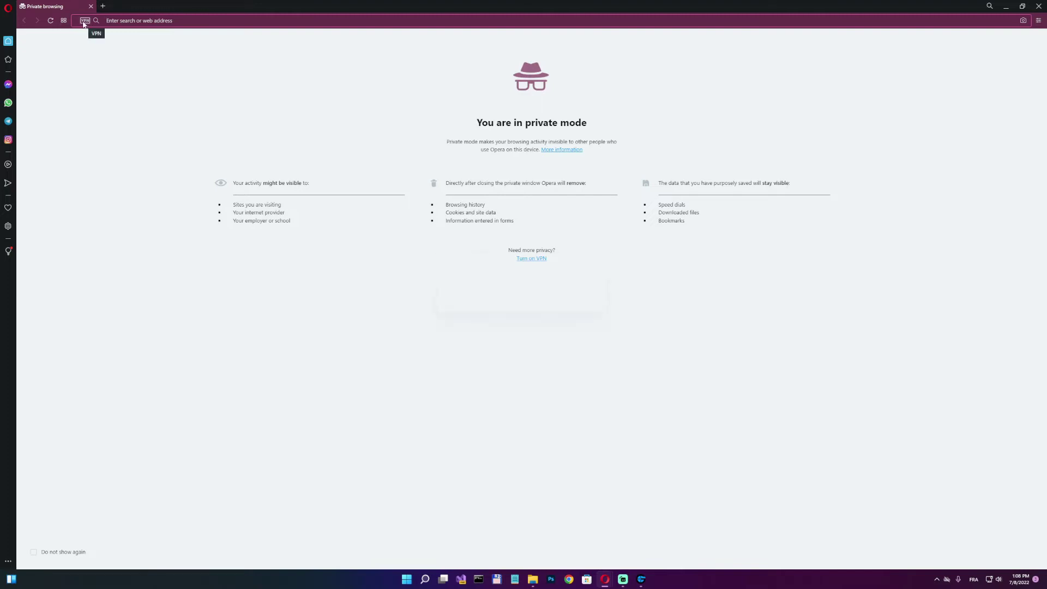
left_click(85, 21)
left_click(84, 48)
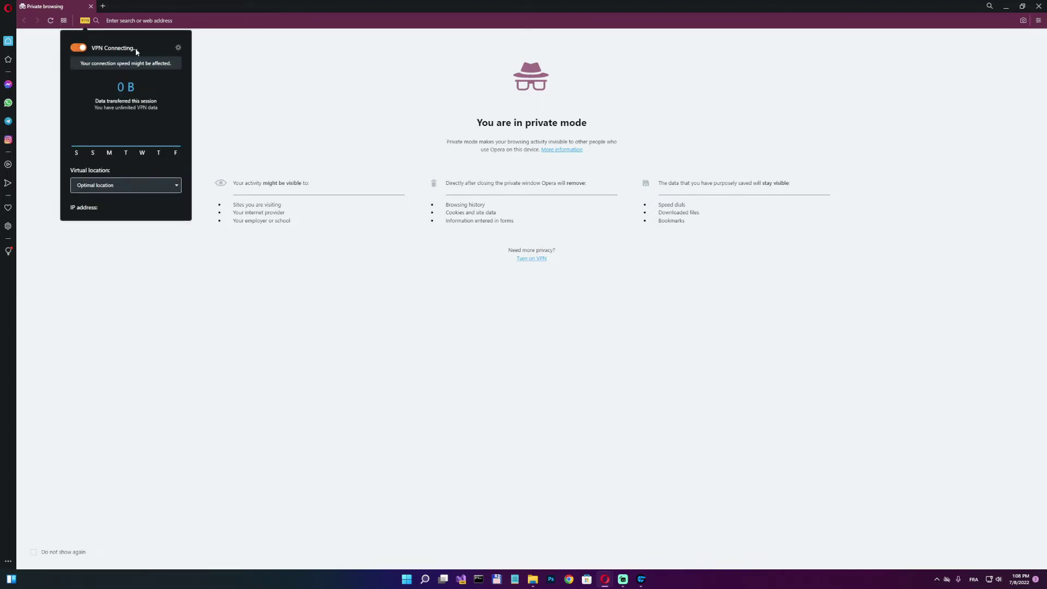
left_click(103, 186)
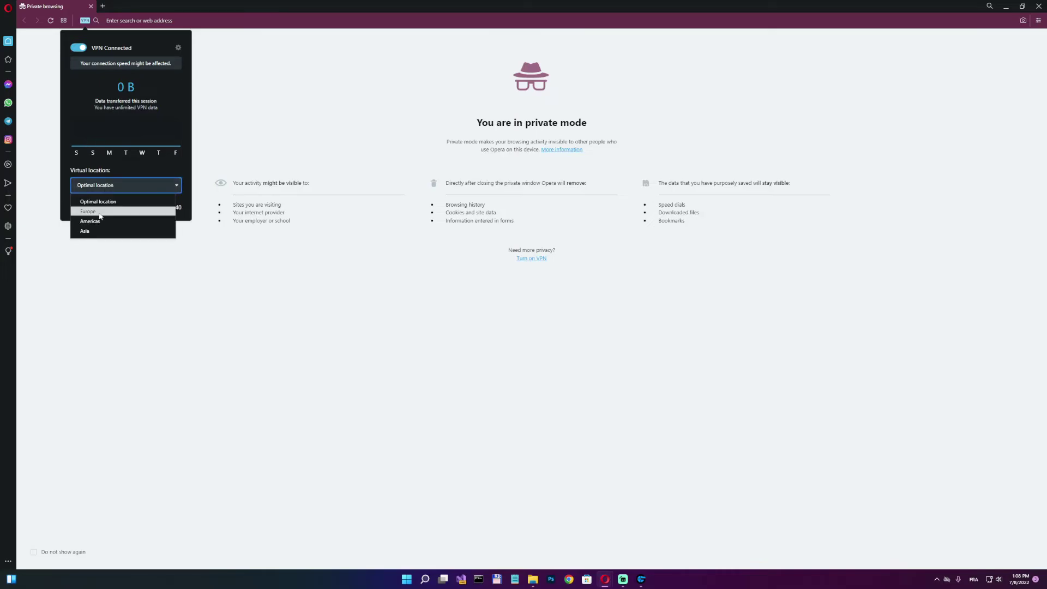
left_click(100, 214)
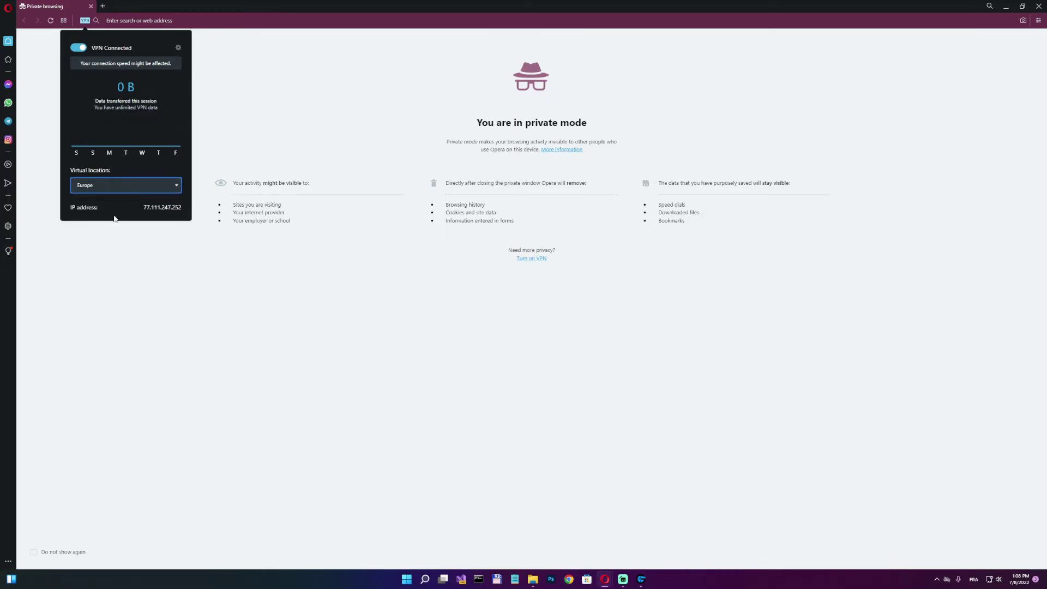
left_click(172, 301)
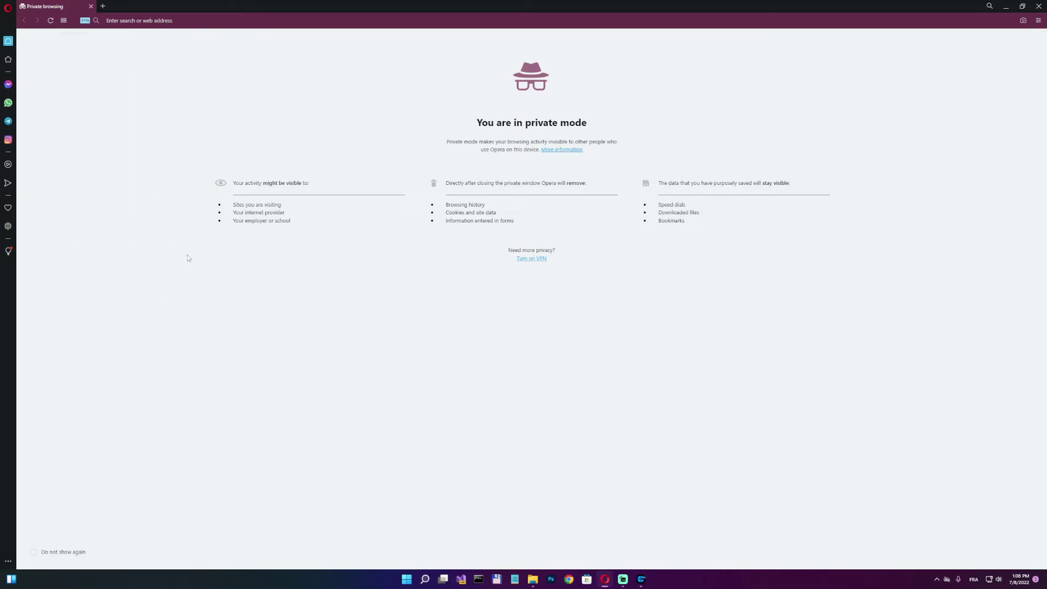
- Load ipjetable.net in the current tab
left_click(109, 23)
type("ipjetab")
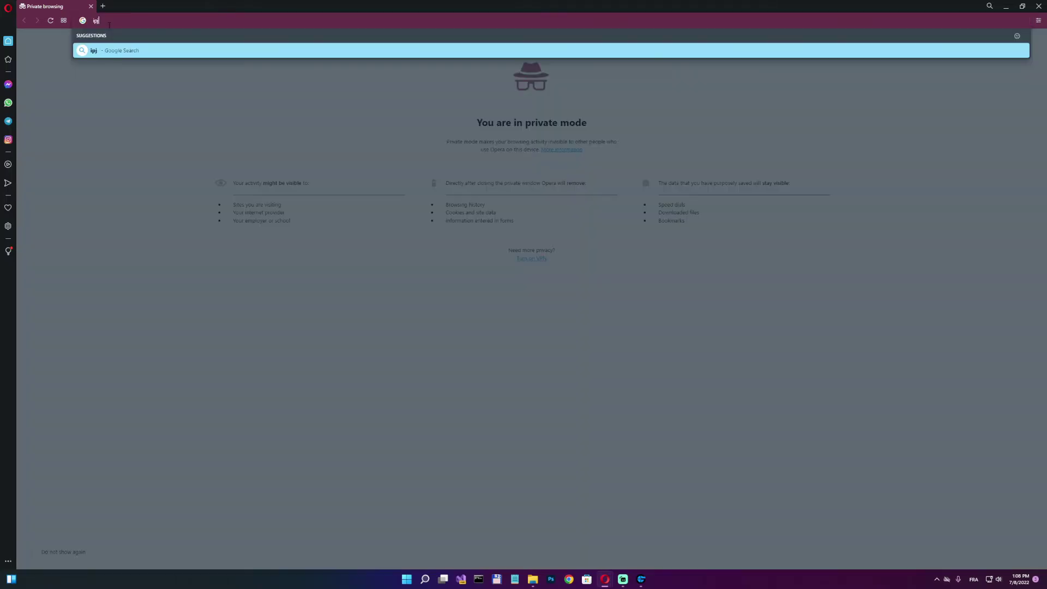
type("le.net")
key("Return")
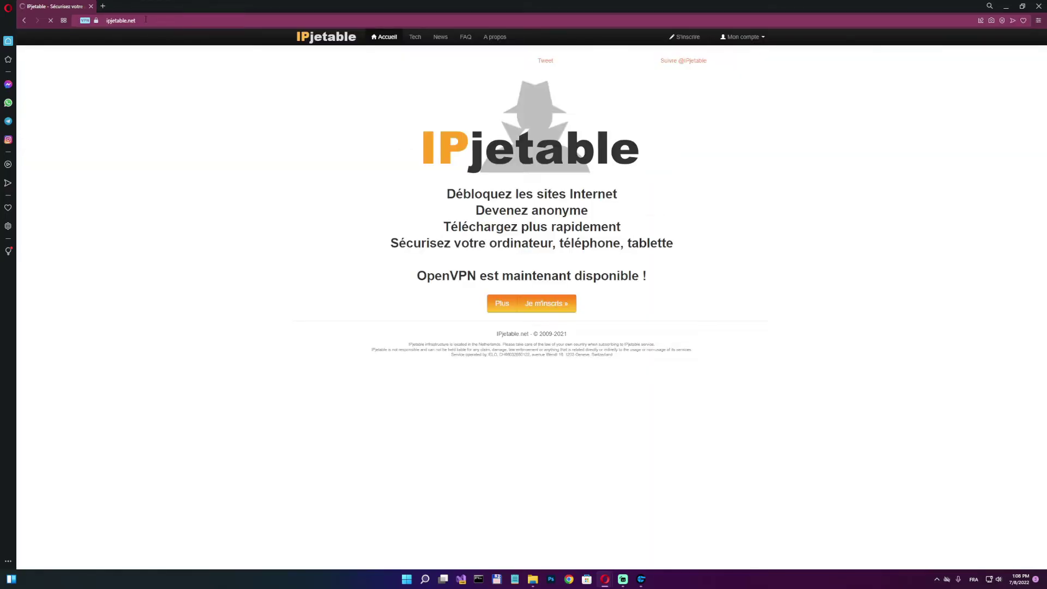
- Get a temporary address from tempmail.de in a new tab, copy it, and return to IPjetable
left_click(102, 6)
type("te")
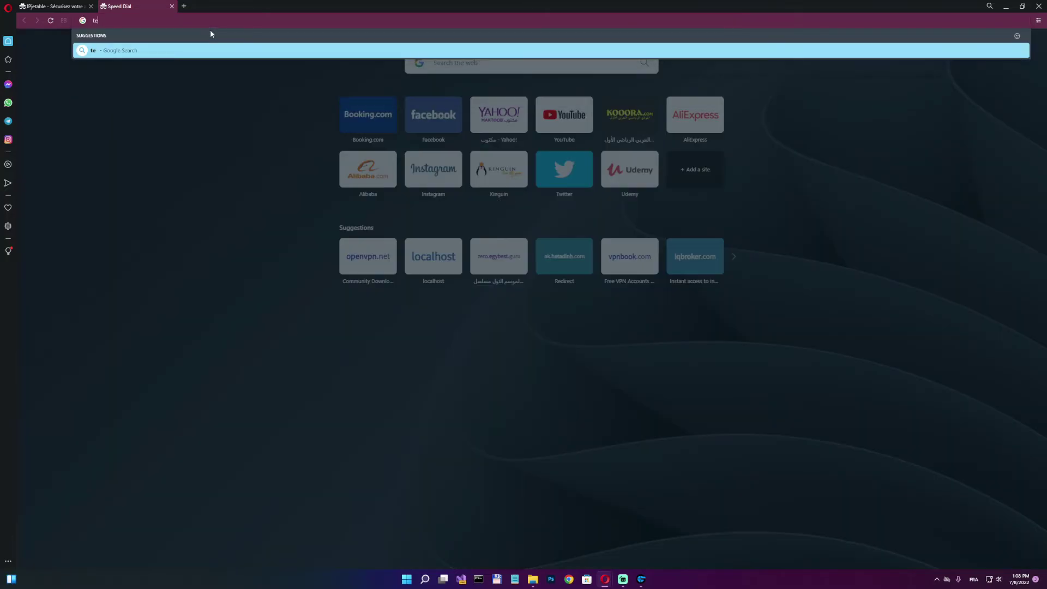
type("mpmail.de")
key("Return")
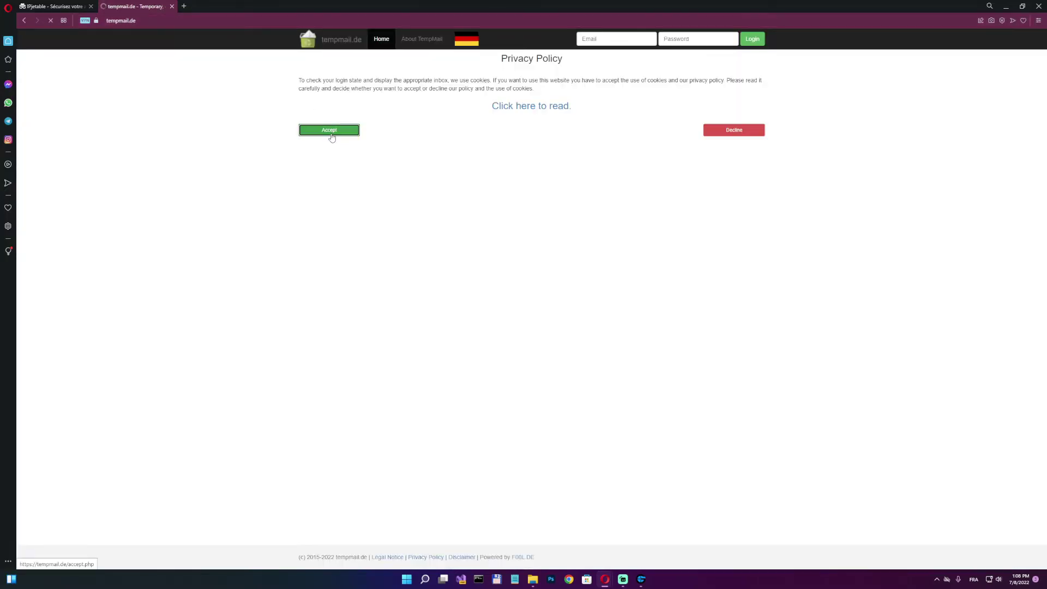
left_click(331, 133)
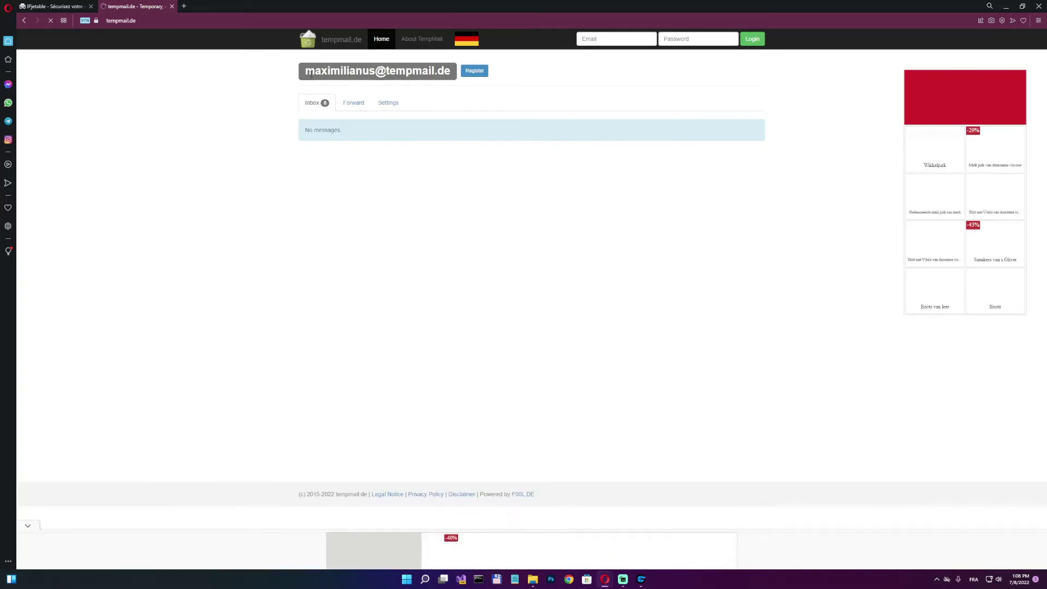
left_click_drag(310, 74, 451, 71)
key("ctrl+c")
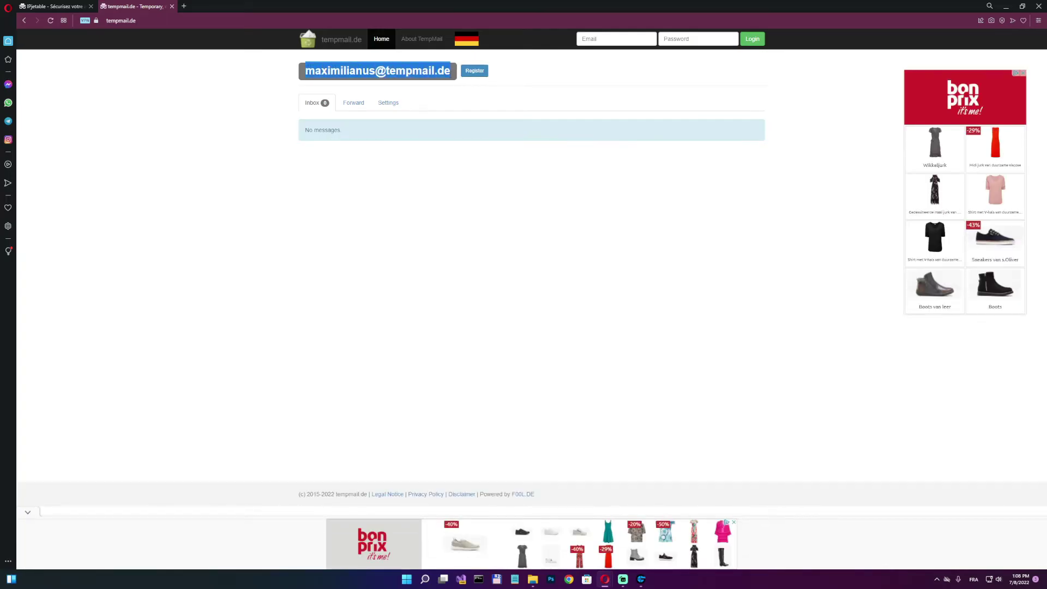
left_click(54, 6)
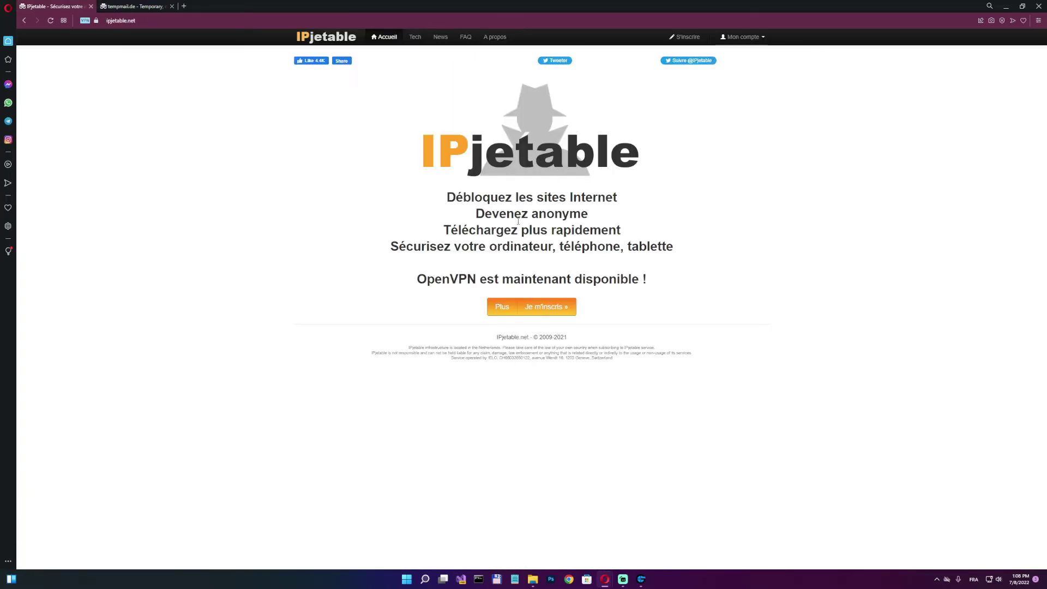
- Submit IPjetable's sign-up form with the pasted temporary address and the verification code
left_click(547, 313)
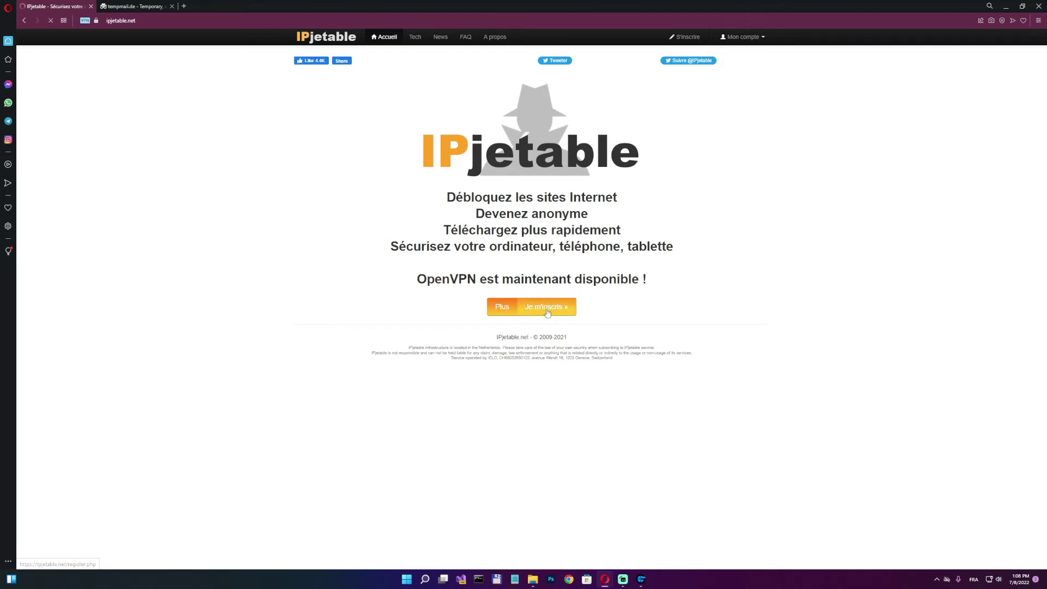
left_click(506, 248)
key("ctrl+v")
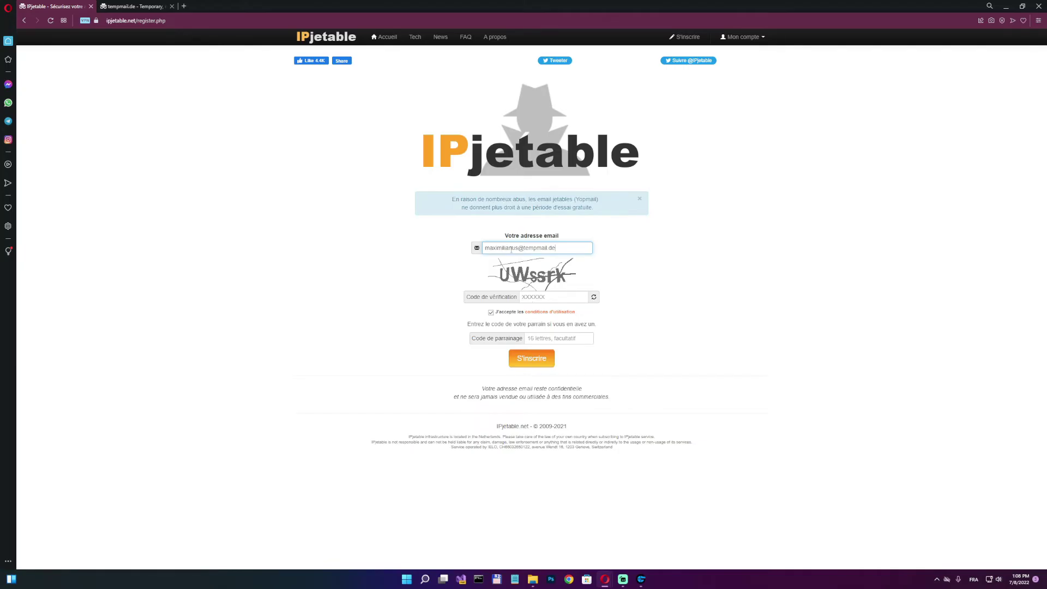
left_click(542, 297)
type("UWssrk")
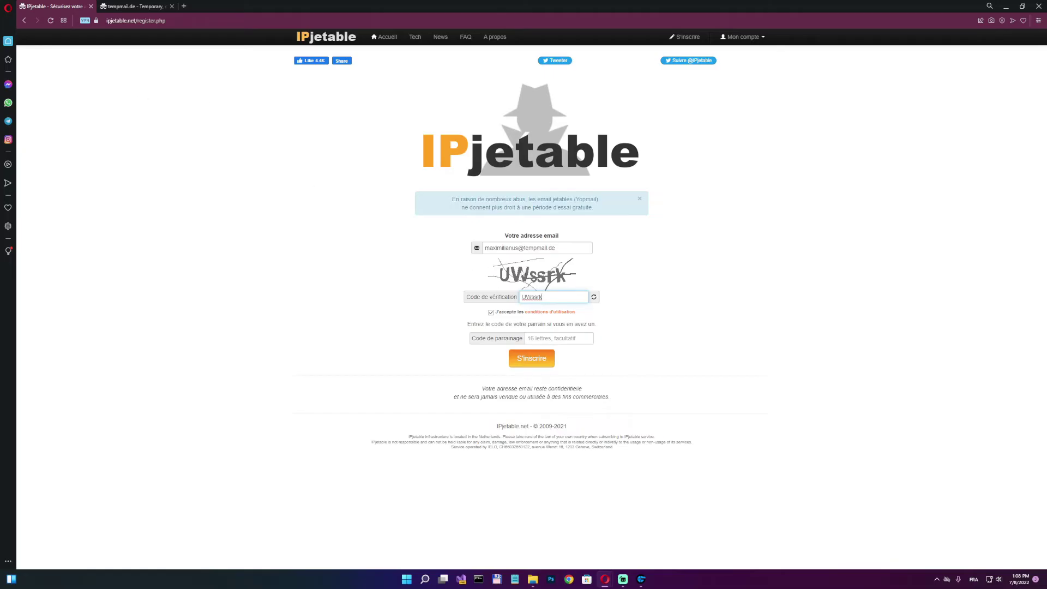
left_click(85, 21)
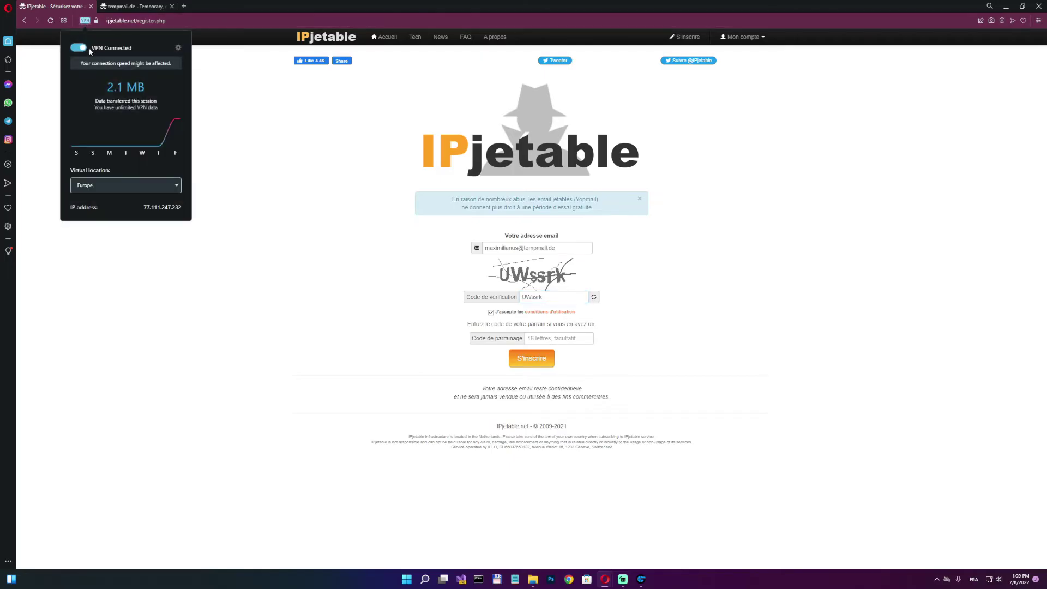
left_click(316, 240)
left_click(531, 359)
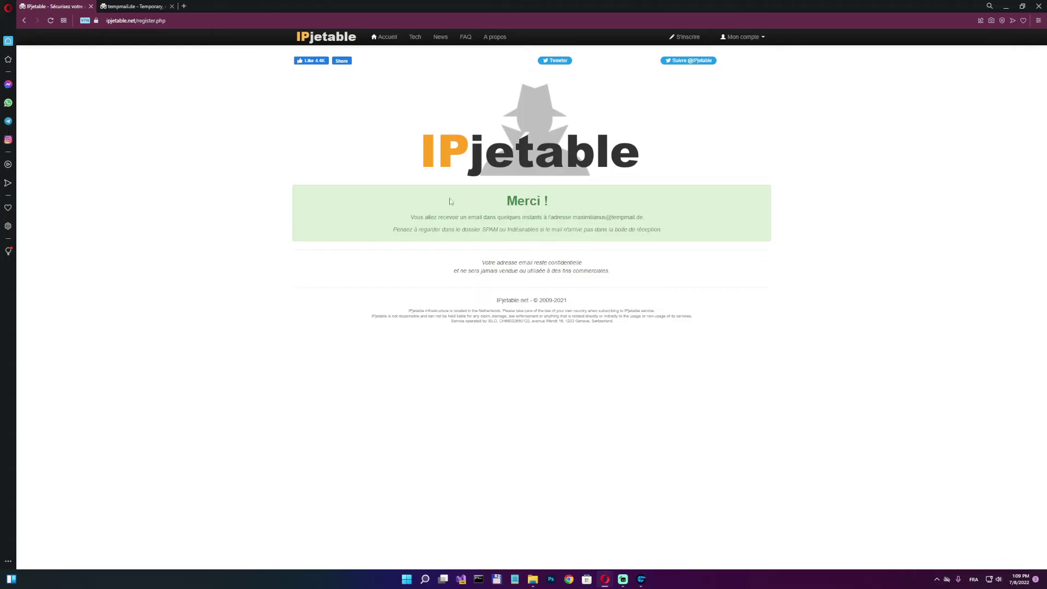
- Read the confirmation message, then refresh the tempmail.de inbox and open IPjetable's validation e-mail
left_click_drag(450, 200, 684, 232)
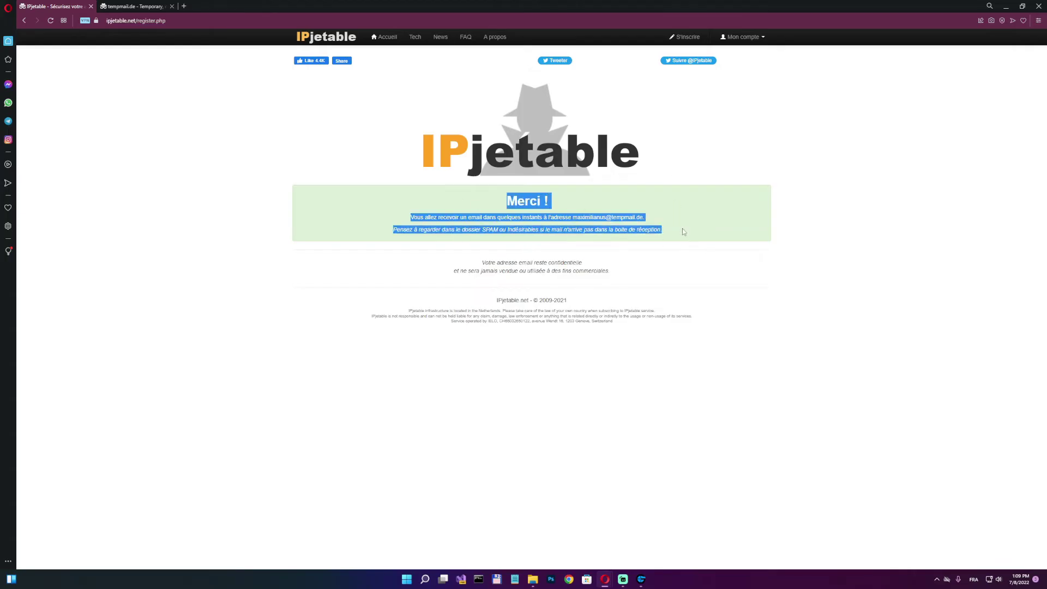
left_click(490, 205)
left_click_drag(505, 201, 638, 229)
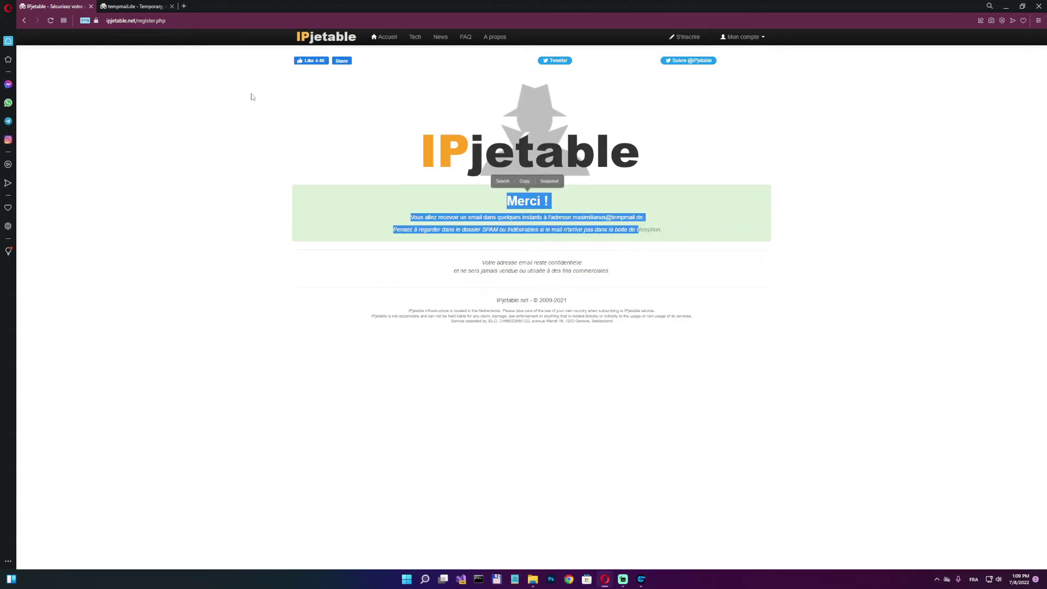
left_click(146, 7)
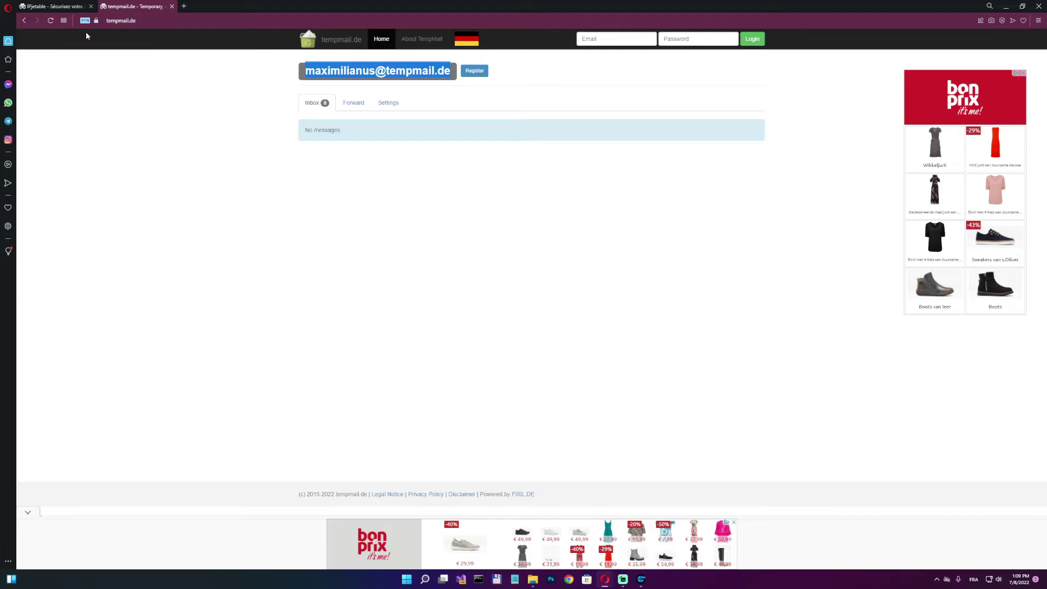
left_click(51, 7)
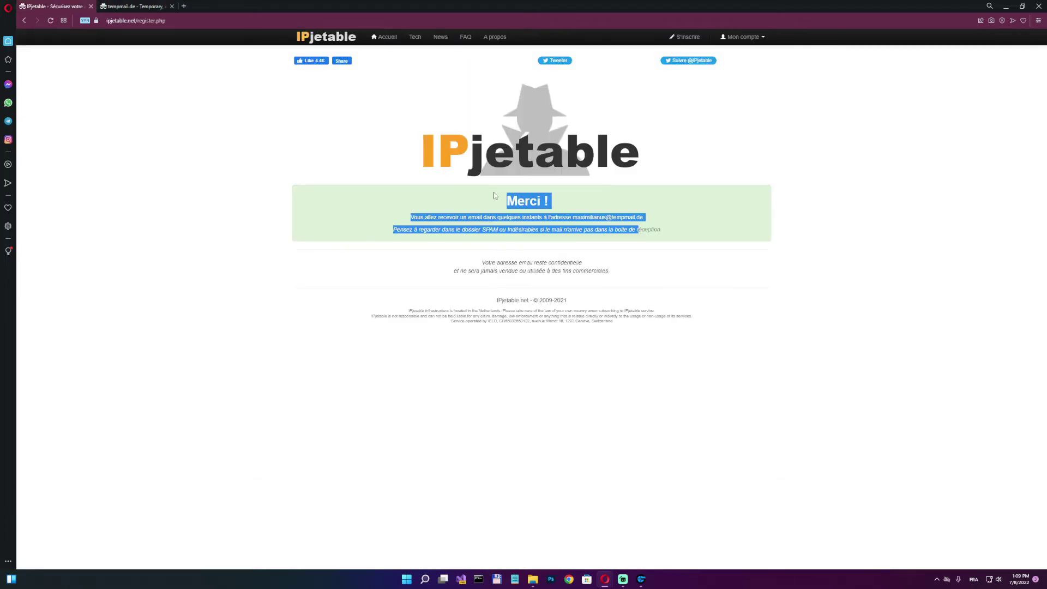
left_click_drag(493, 195, 686, 232)
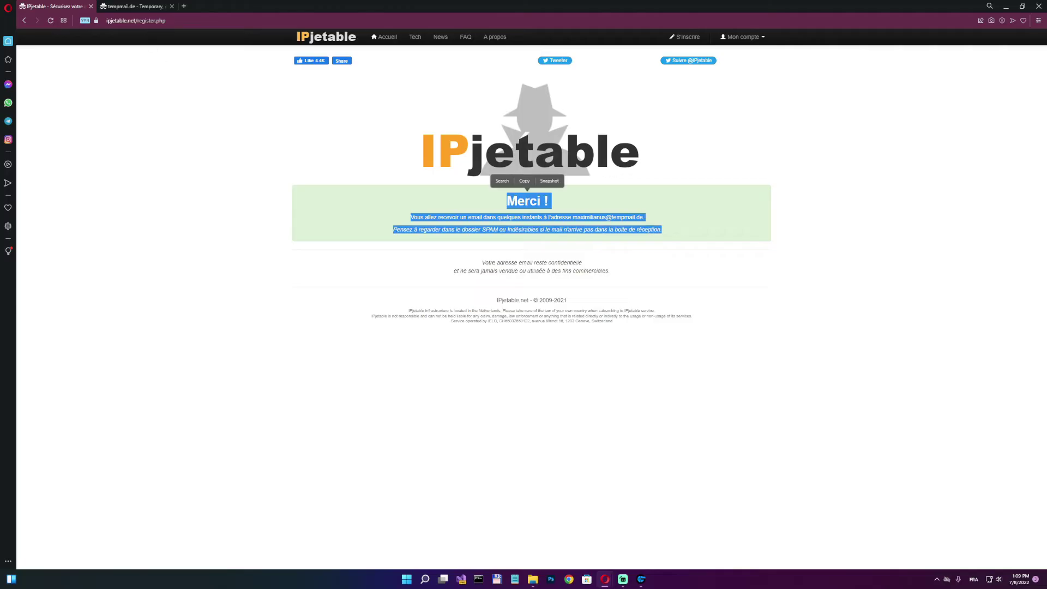
left_click(134, 6)
left_click(313, 109)
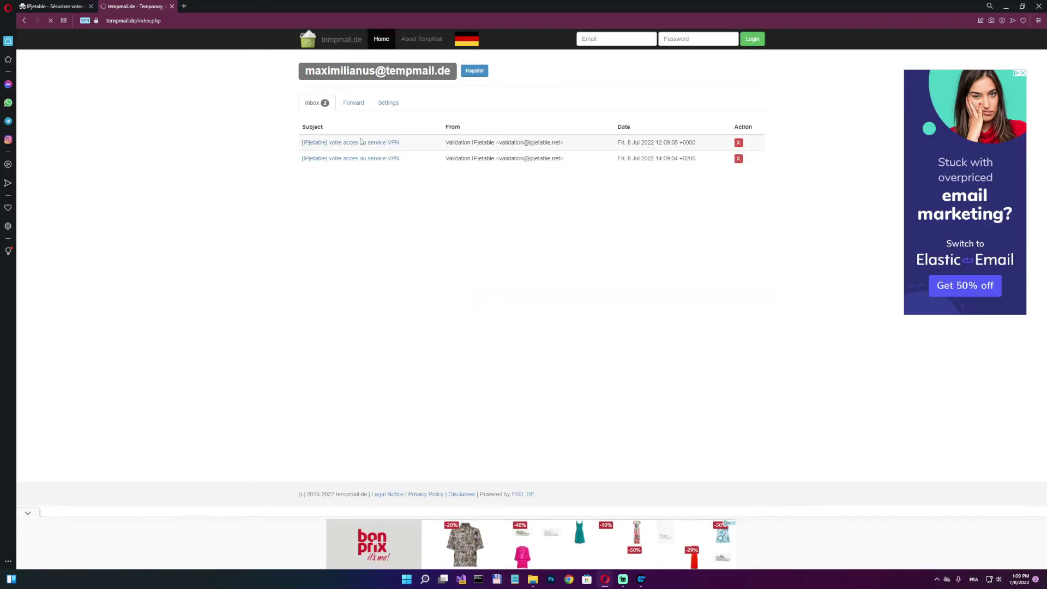
left_click(352, 144)
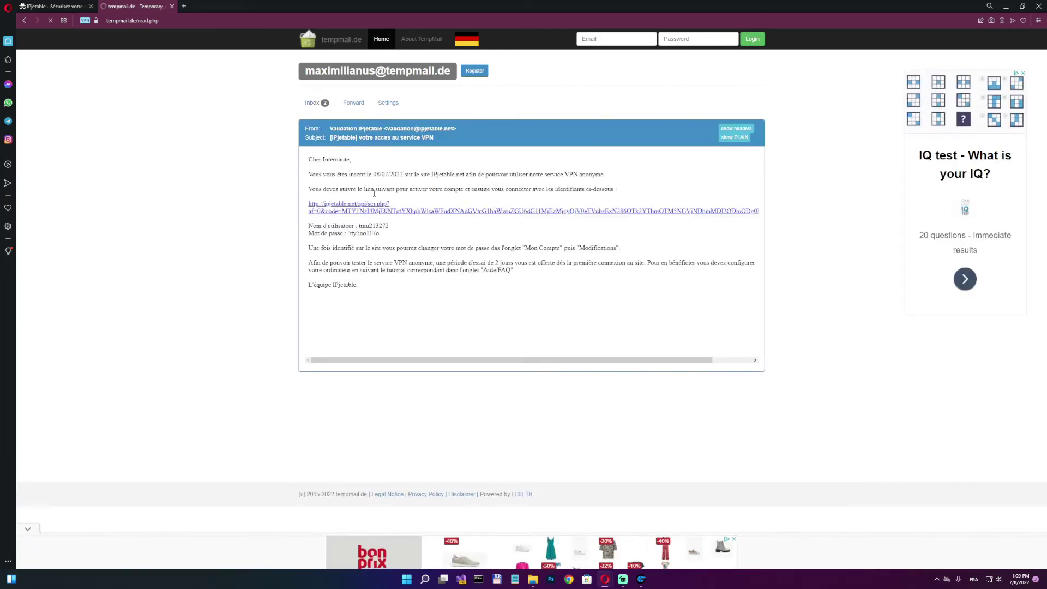
- Open the activation link in a new tab and copy the account password from the e-mail
right_click(373, 210)
left_click(399, 219)
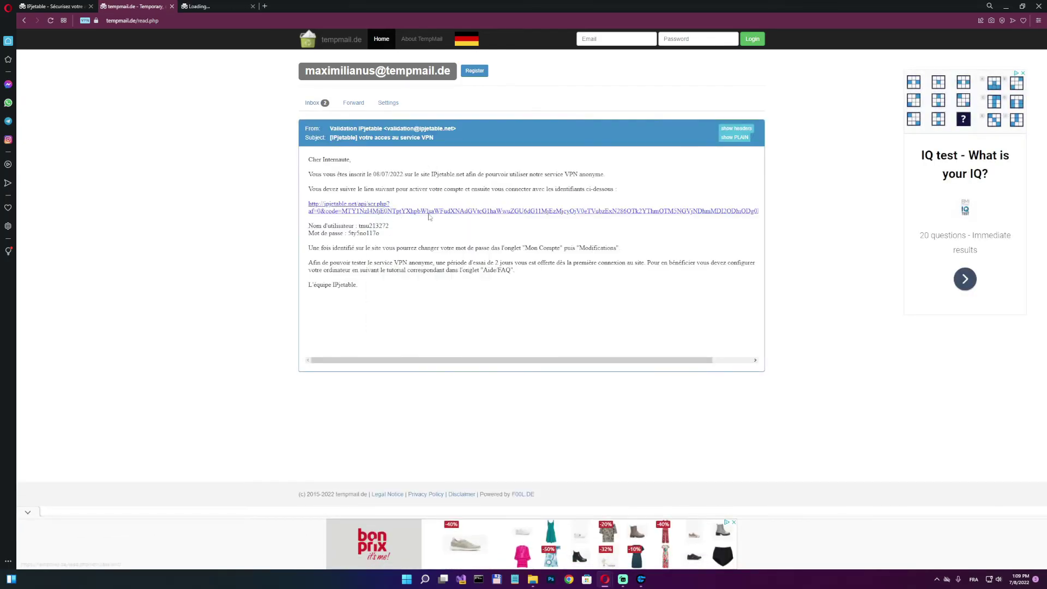
double_click(364, 233)
right_click(362, 232)
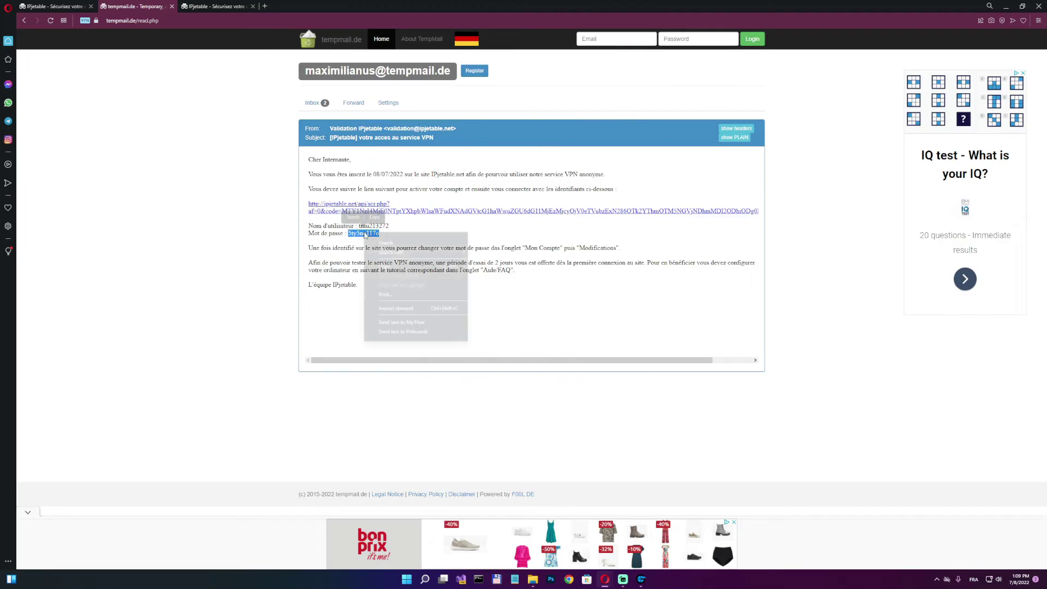
left_click(382, 242)
- Log in to IPjetable with the copied password on the Connexion page
left_click(215, 9)
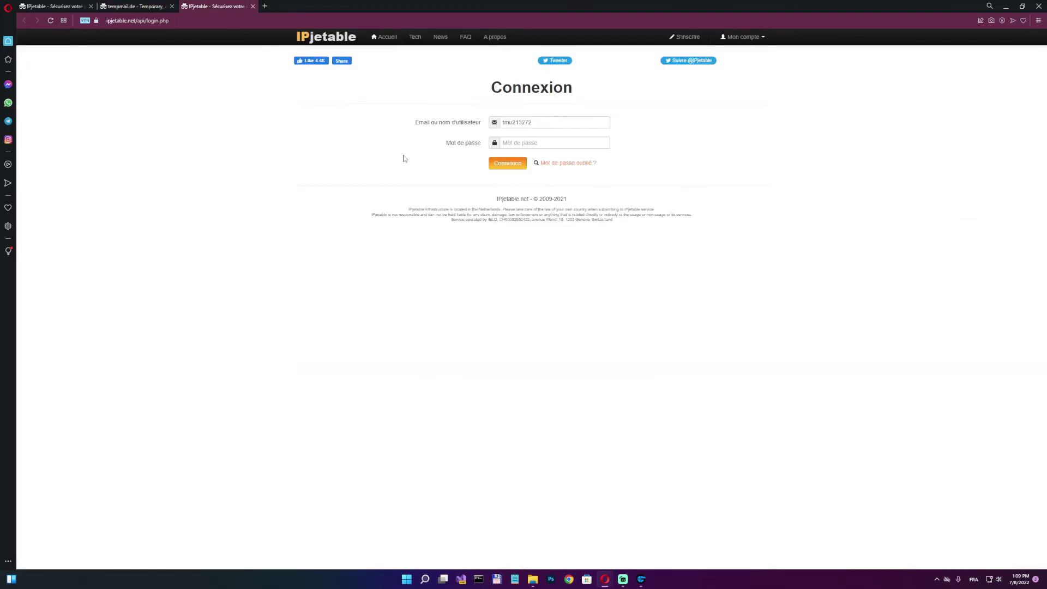
right_click(541, 143)
left_click(560, 211)
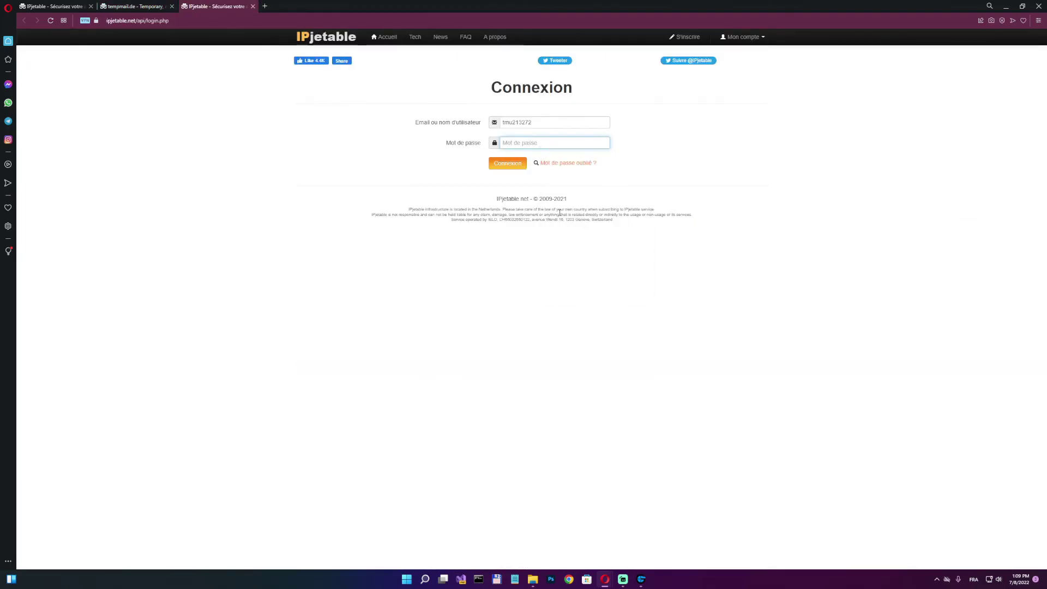
left_click(507, 163)
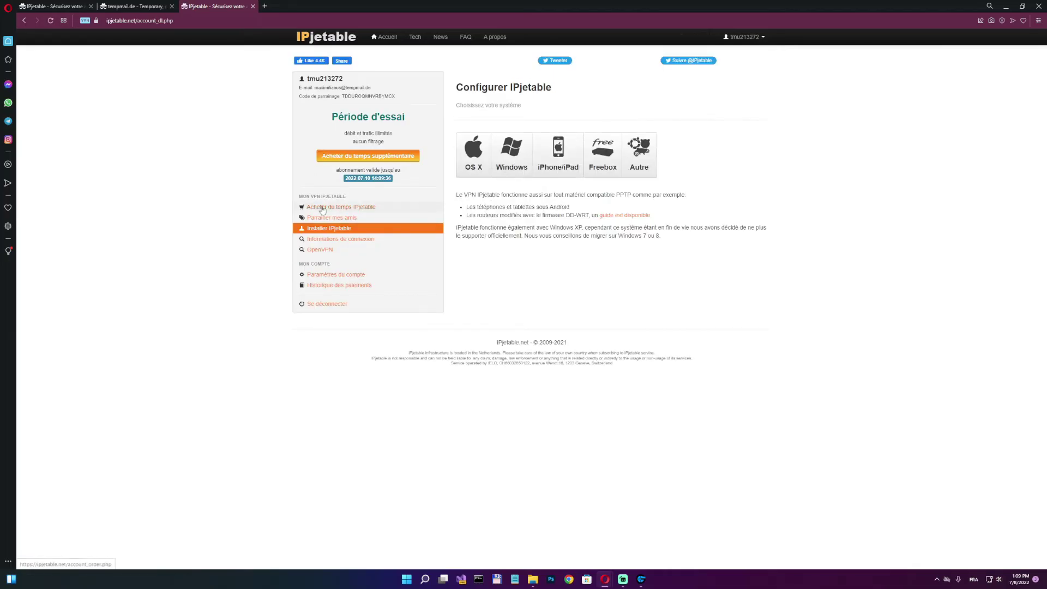
- Download the generic ipjetable.ovpn file from the account's OpenVPN page
left_click(322, 250)
scroll(583, 289, "down", 2)
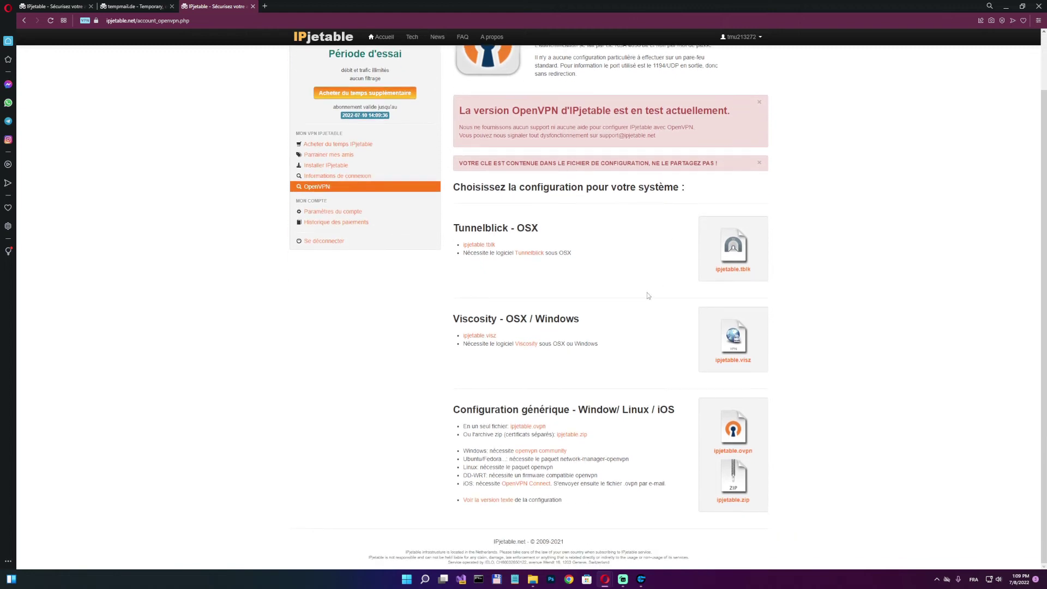
left_click(742, 455)
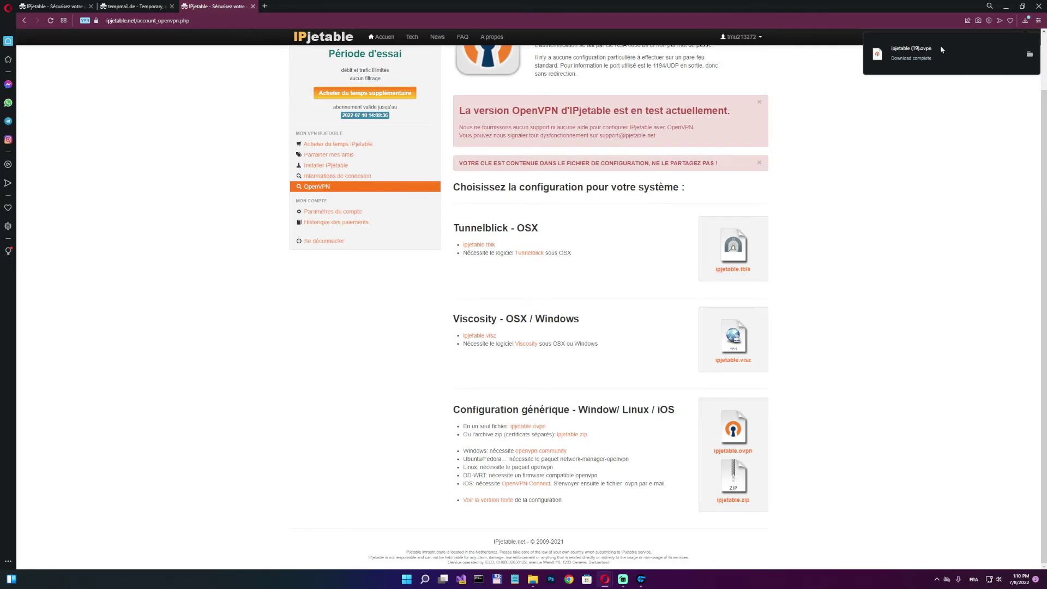
- Import the ipjetable (19) .ovpn profile into OpenVPN Connect and connect with it
left_click(922, 56)
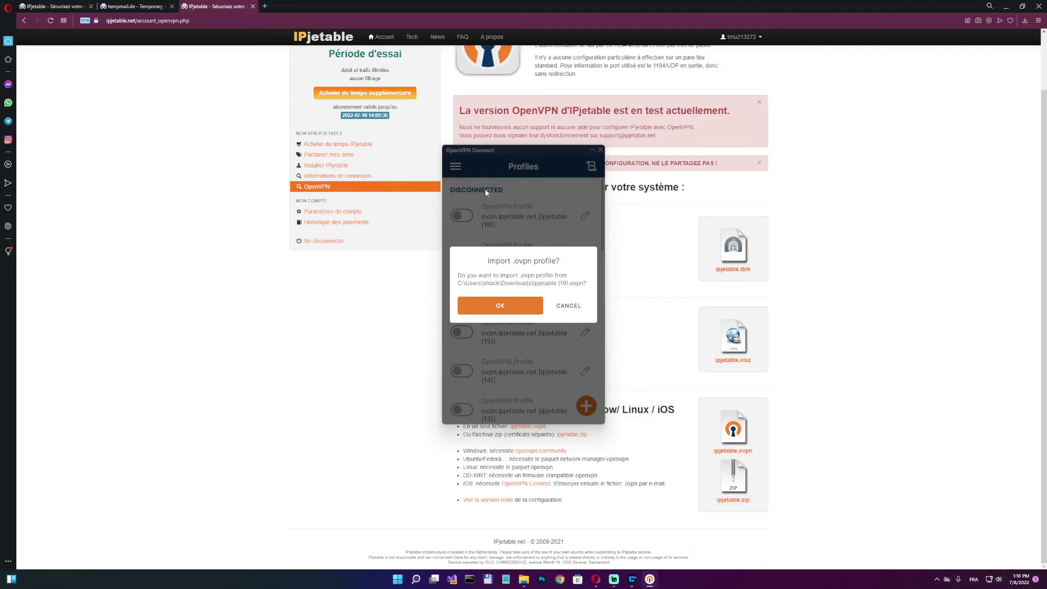
left_click(499, 308)
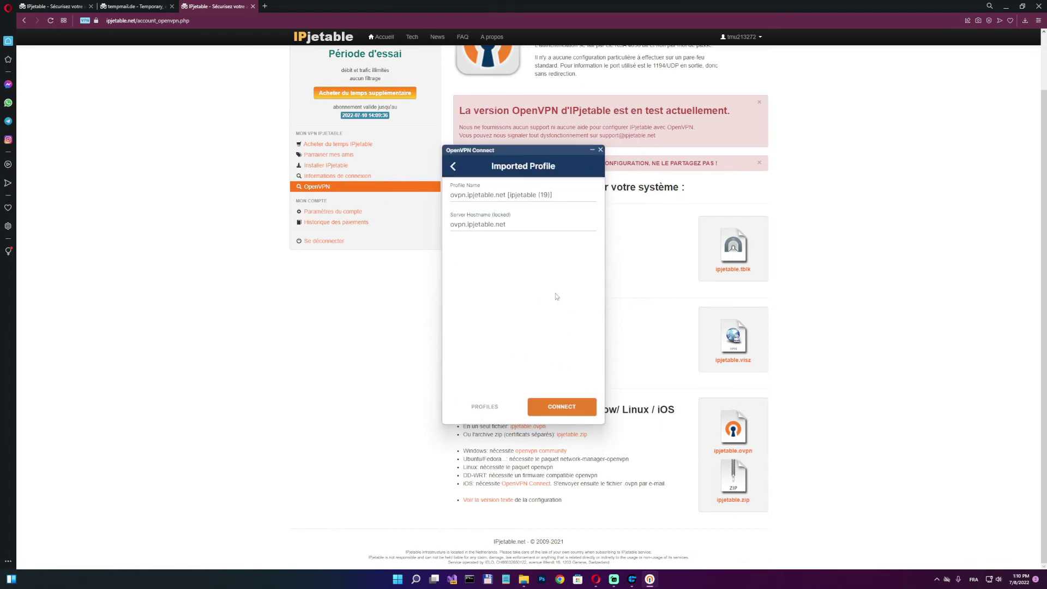
left_click(555, 409)
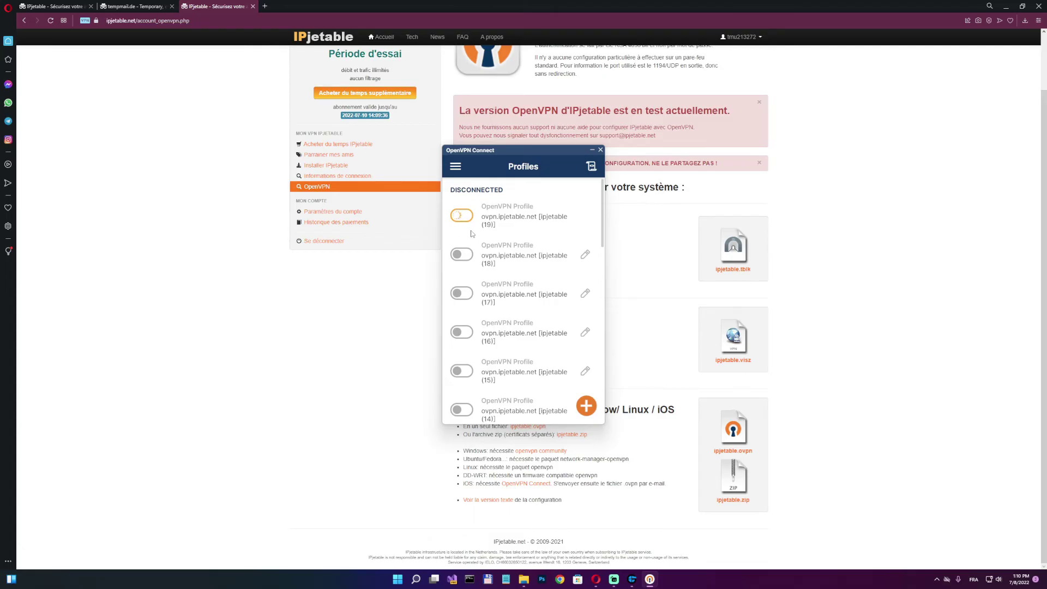
left_click(462, 216)
left_click(461, 216)
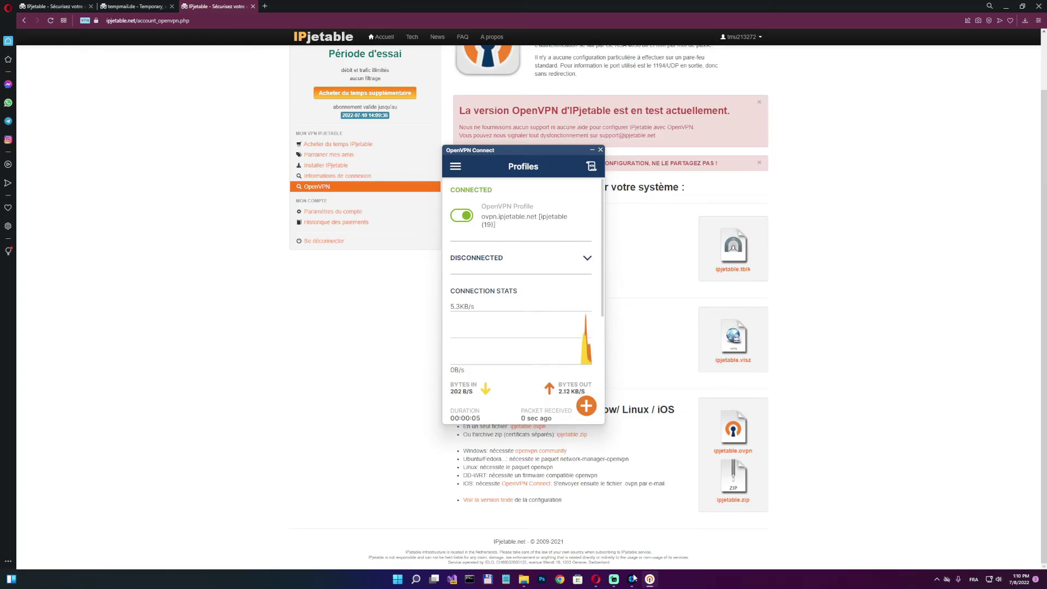
- Dismiss the Symmetric NAT warning and quit GameRanger from the system tray
mouse_move(632, 578)
mouse_move(699, 541)
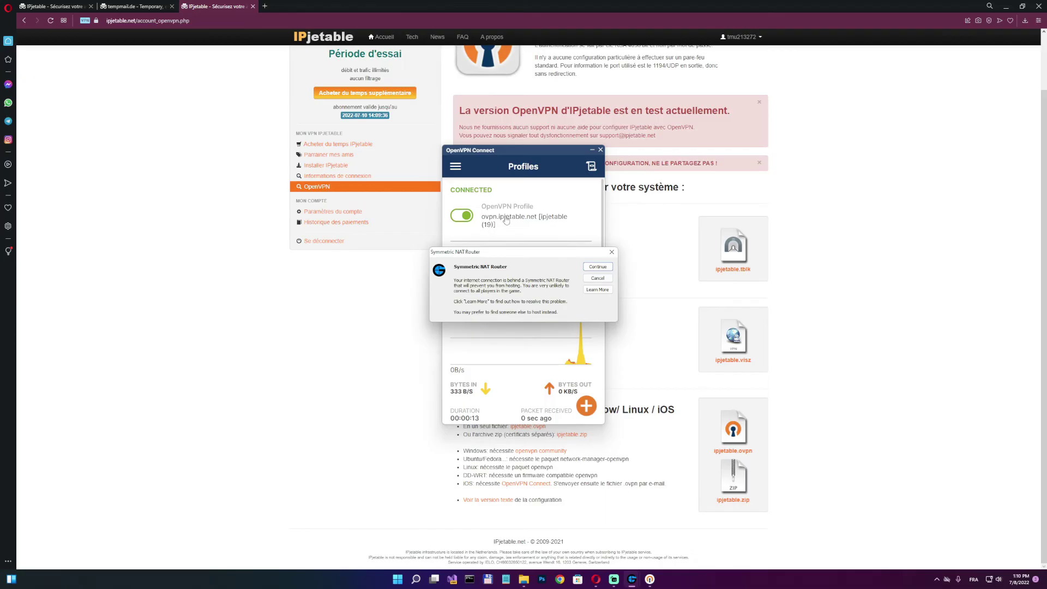
left_click(598, 278)
left_click(937, 579)
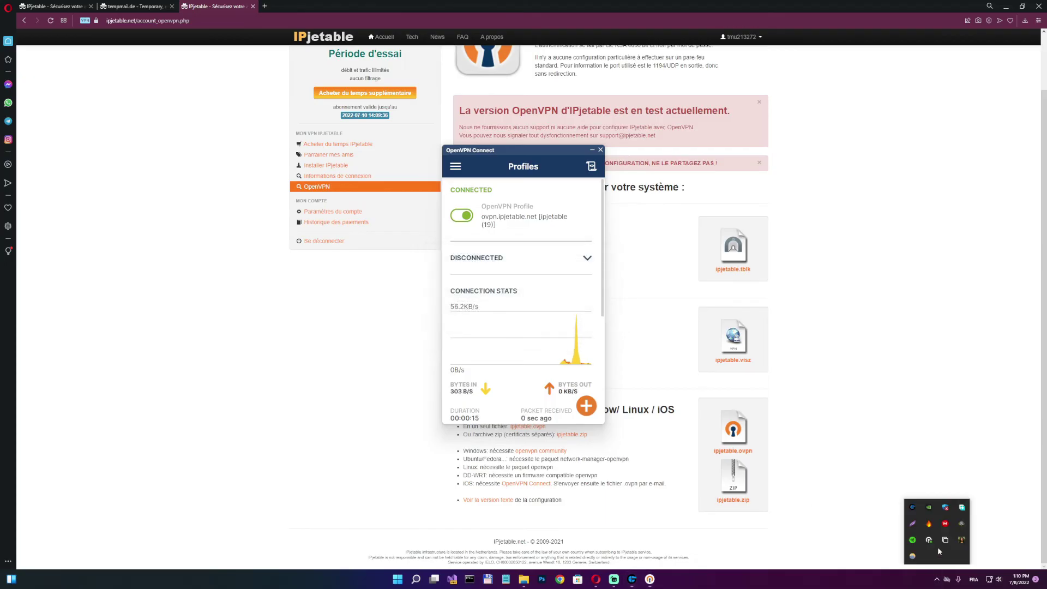
right_click(929, 540)
left_click(954, 535)
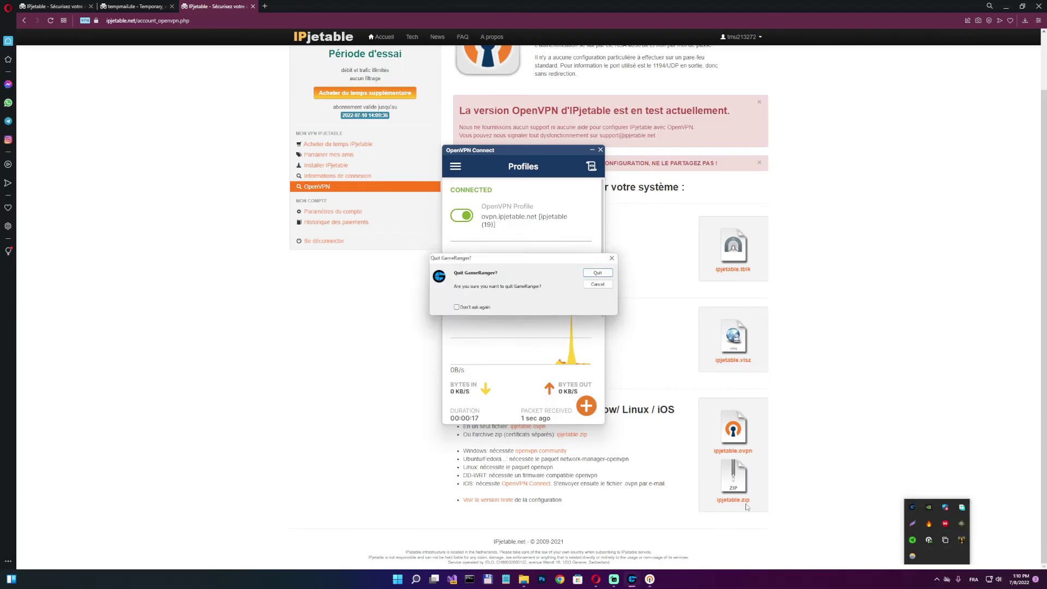
key("Return")
- Relaunch GameRanger, host an Age of Empires II room, then close it and minimize
left_click(407, 578)
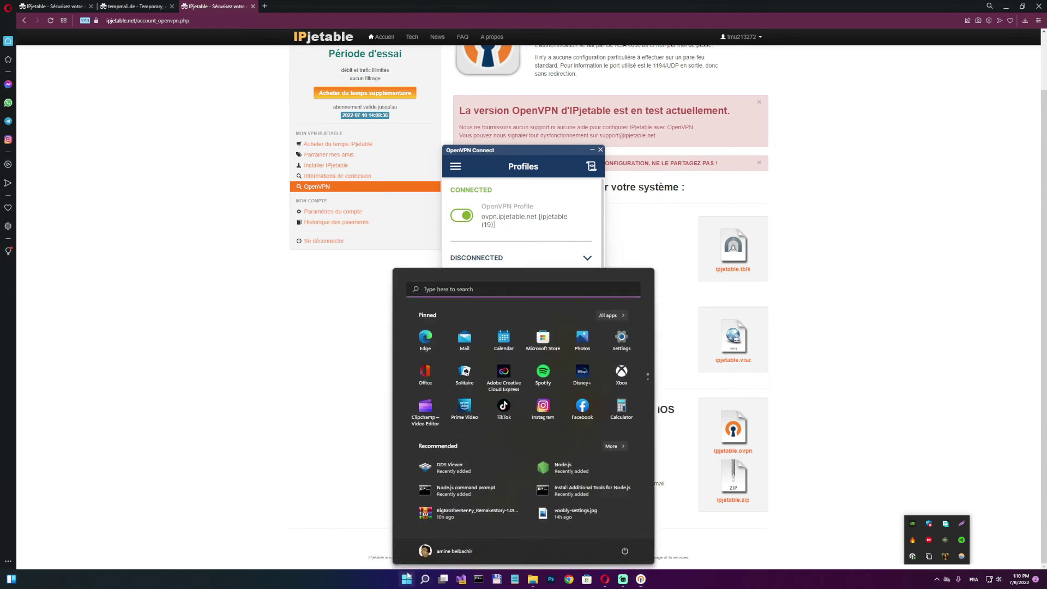
type("game")
key("Return")
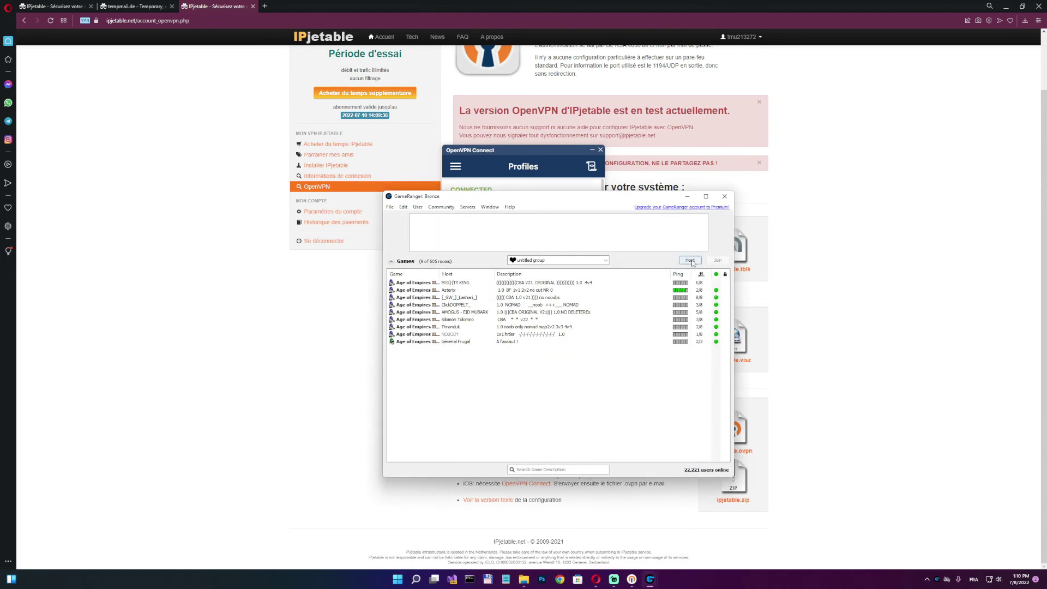
left_click(690, 260)
left_click(493, 349)
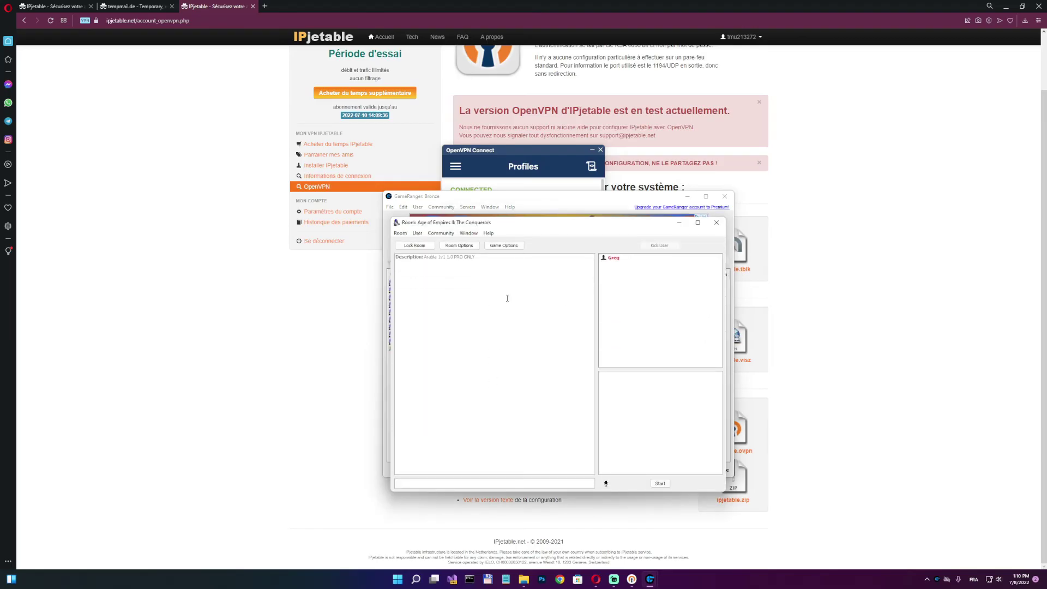
left_click(717, 224)
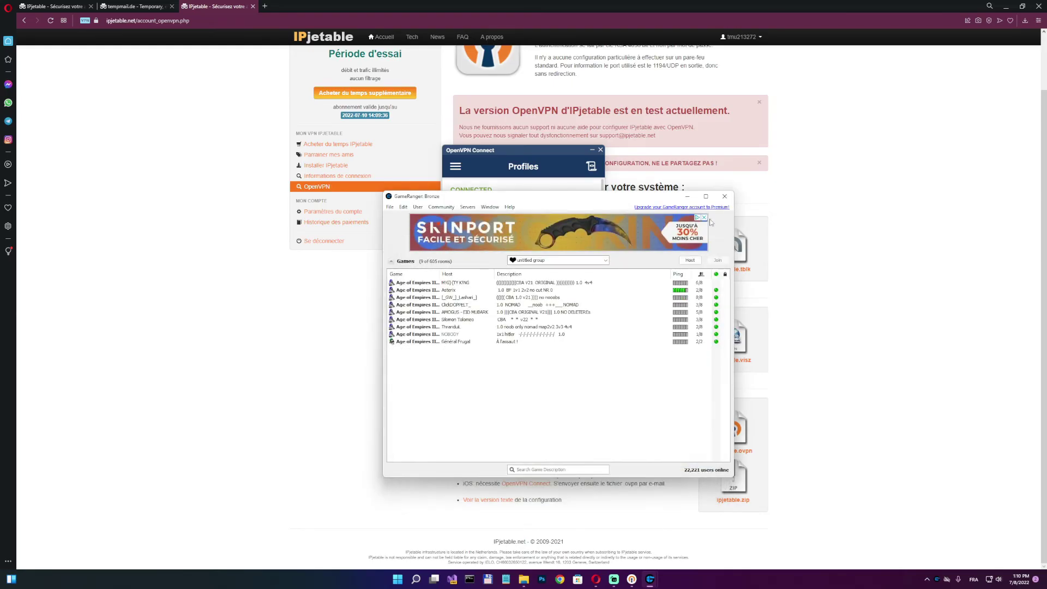
left_click(687, 197)
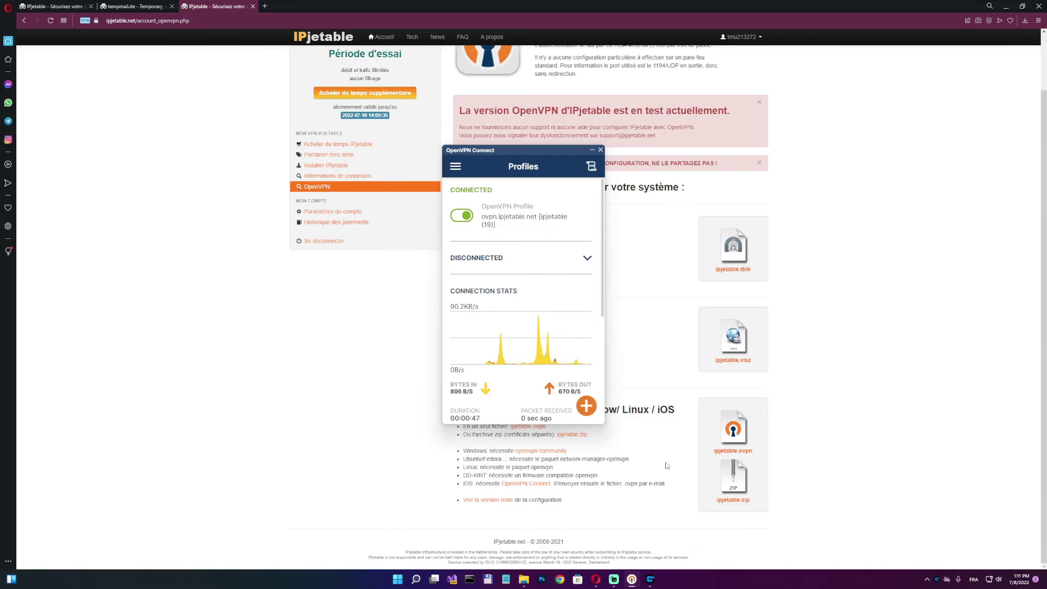
left_click(614, 579)
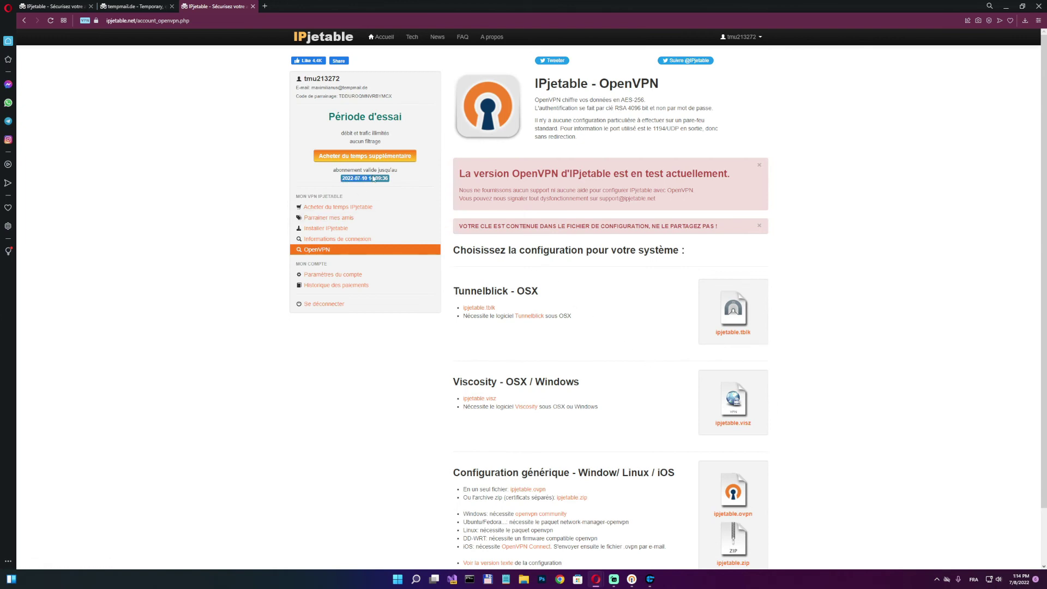
triple_click(391, 180)
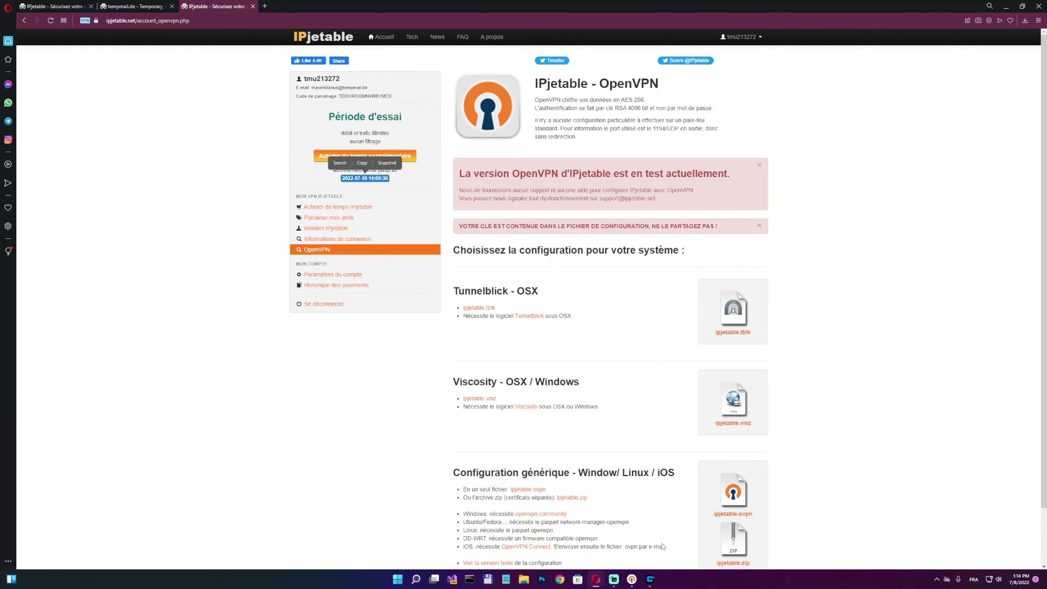
left_click(631, 580)
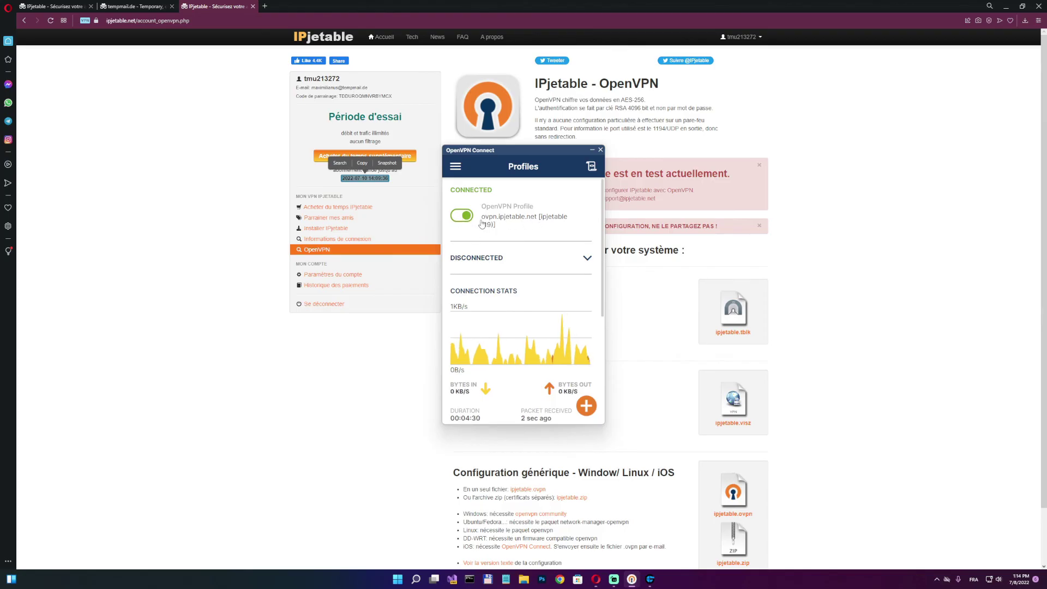
left_click(427, 240)
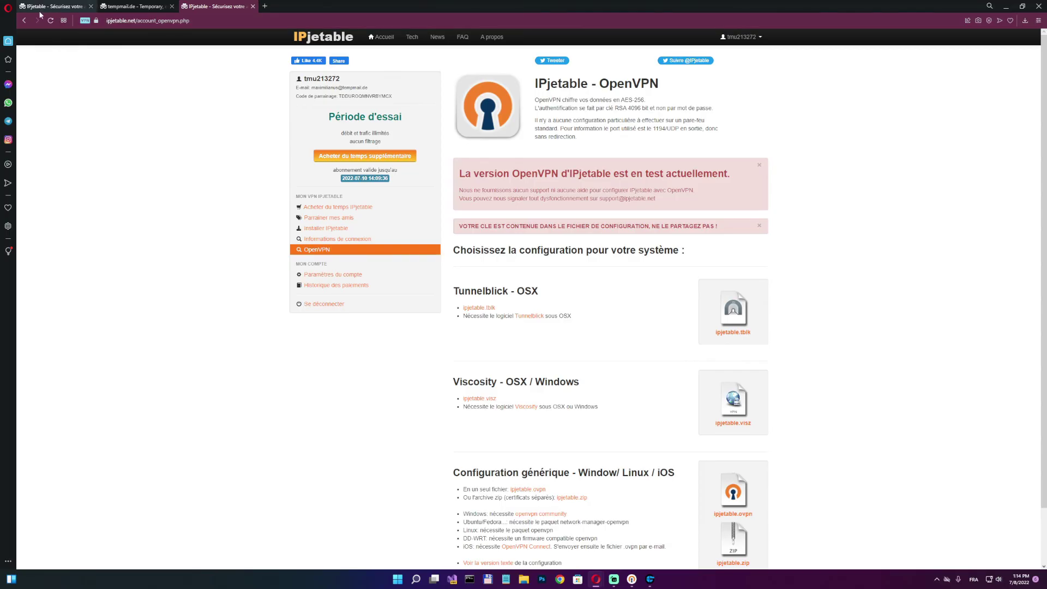
left_click(11, 9)
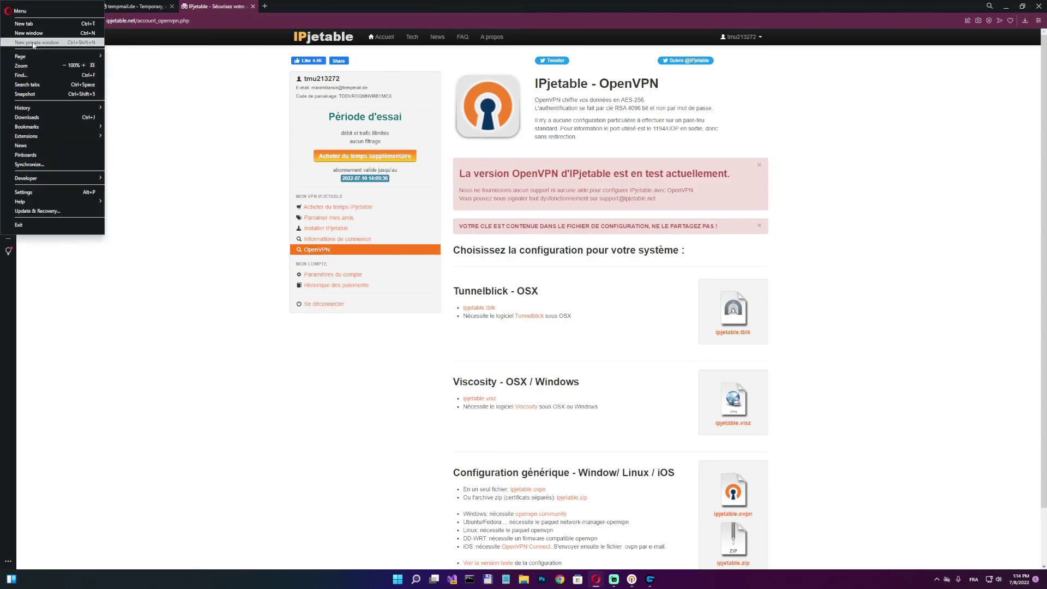
left_click(159, 66)
left_click(67, 8)
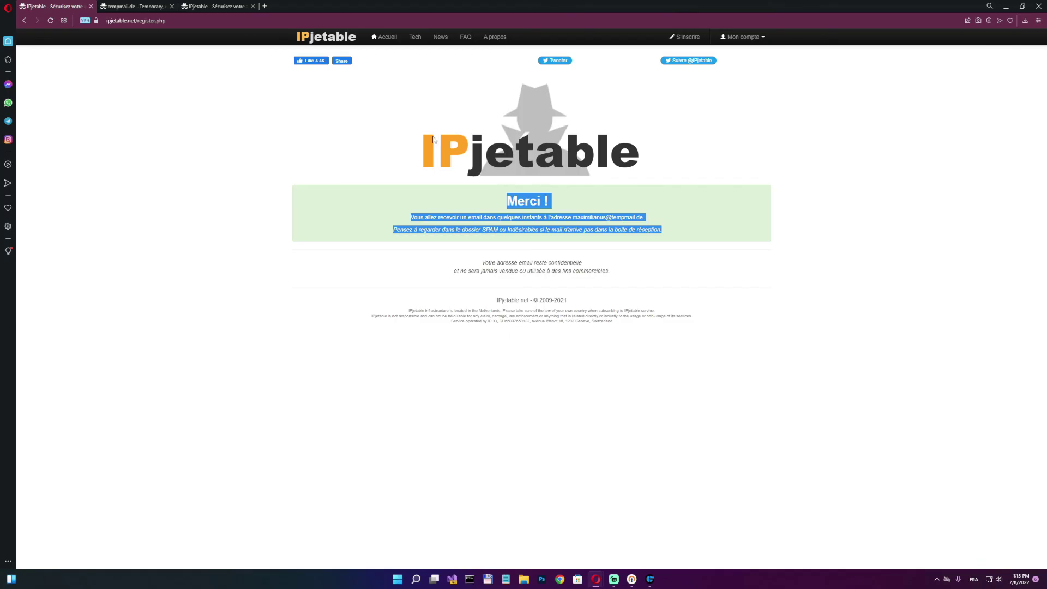
key("ctrl+Tab")
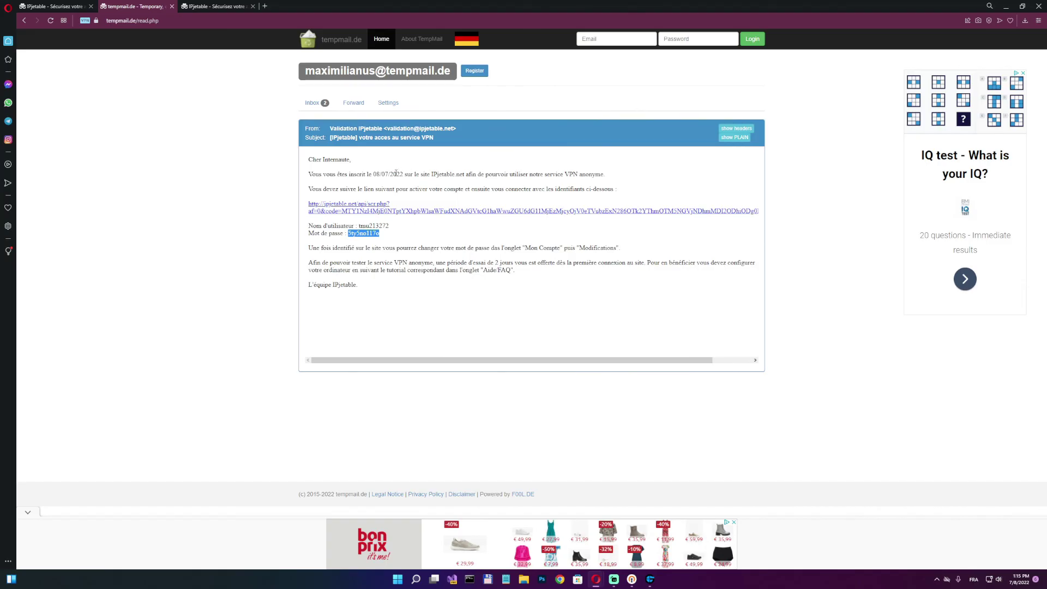
left_click_drag(432, 174, 459, 176)
left_click(201, 8)
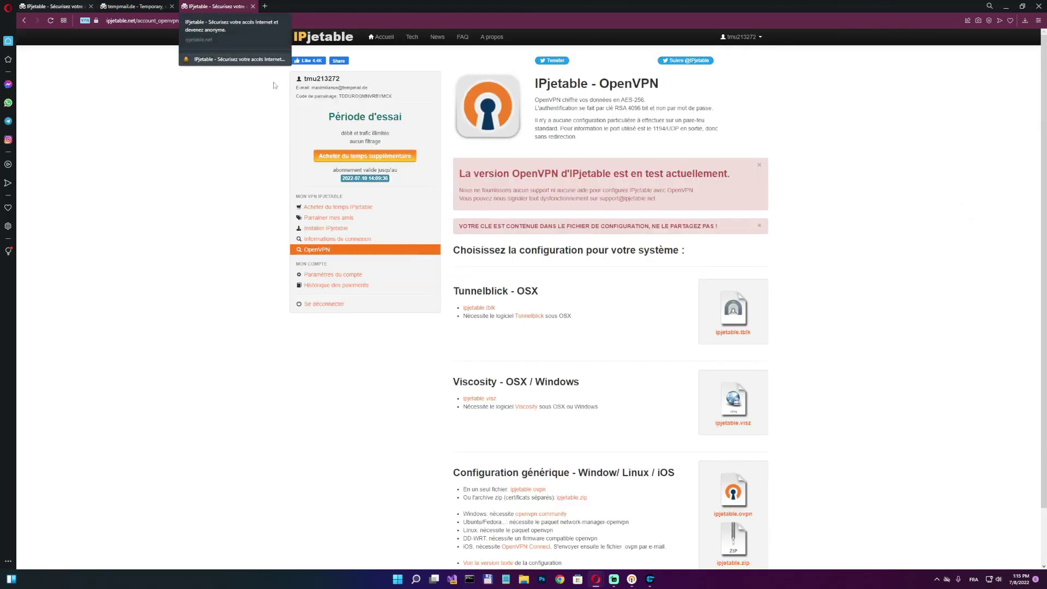